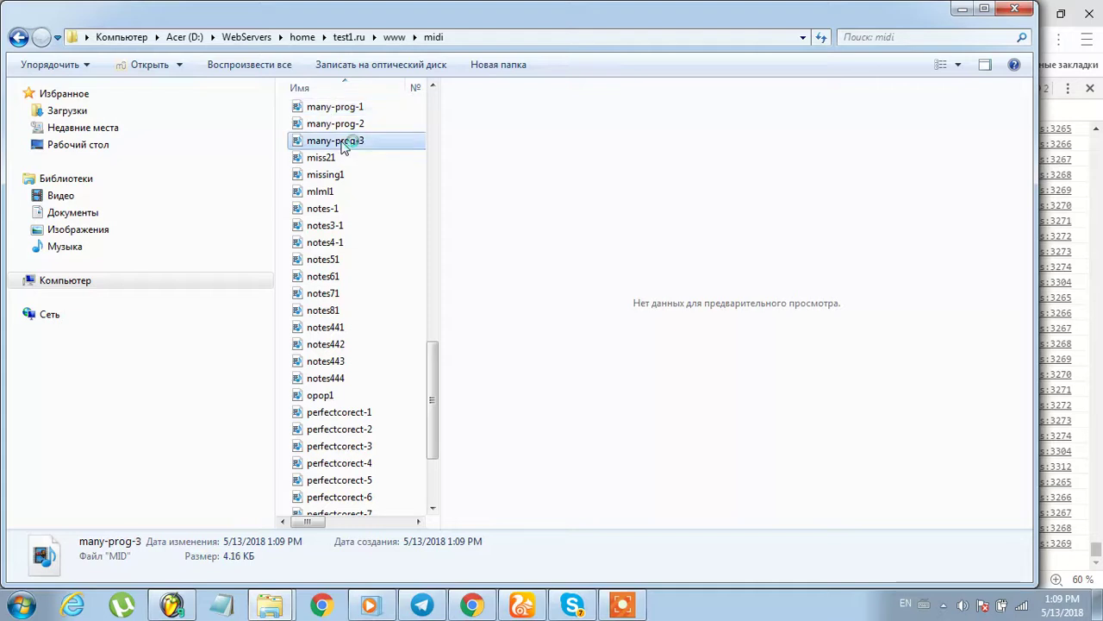
Look through the many-prog MIDI files in the midi folder, checking many-prog-1, many-prog-2 and many-prog-4.
{"action": "left_click", "coordinate": [343, 125]}
{"action": "left_click", "coordinate": [343, 108]}
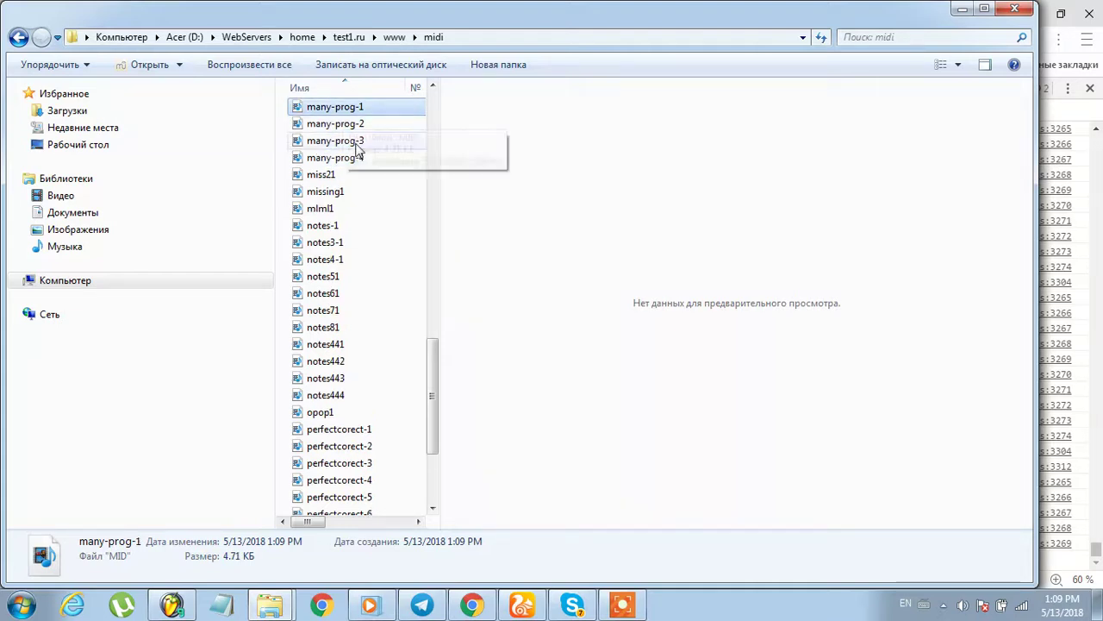
{"action": "left_click", "coordinate": [349, 171]}
{"action": "left_click", "coordinate": [350, 163]}
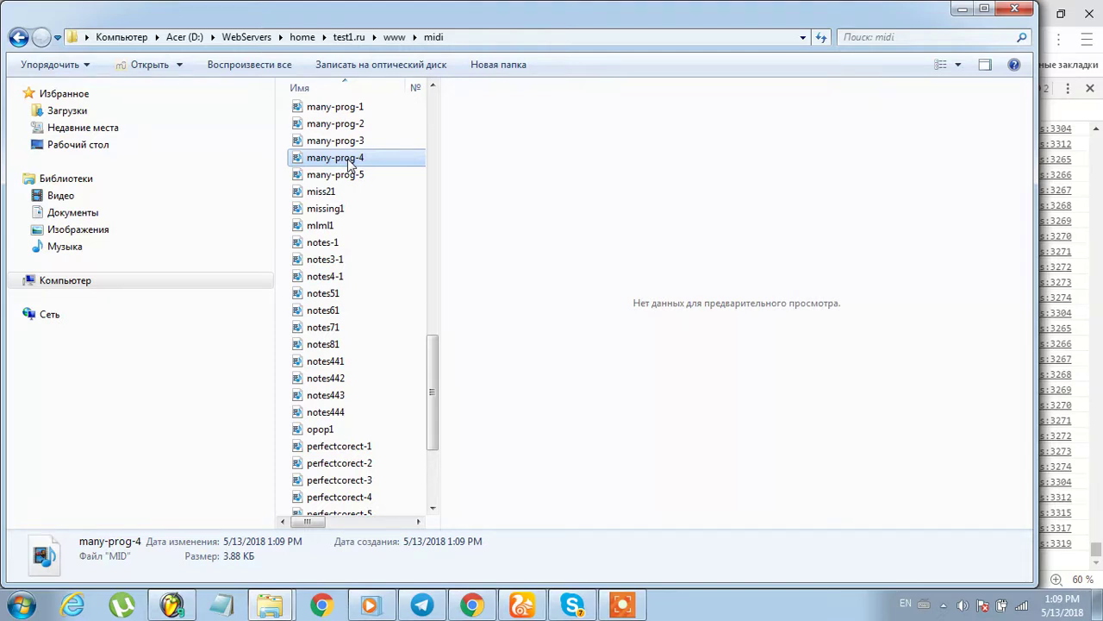
Move the midi folder window off the Fusion matrix page and dismiss every file-saved alert from test1.ru.
{"action": "left_click_drag", "start_coordinate": [879, 17], "coordinate": [652, 17]}
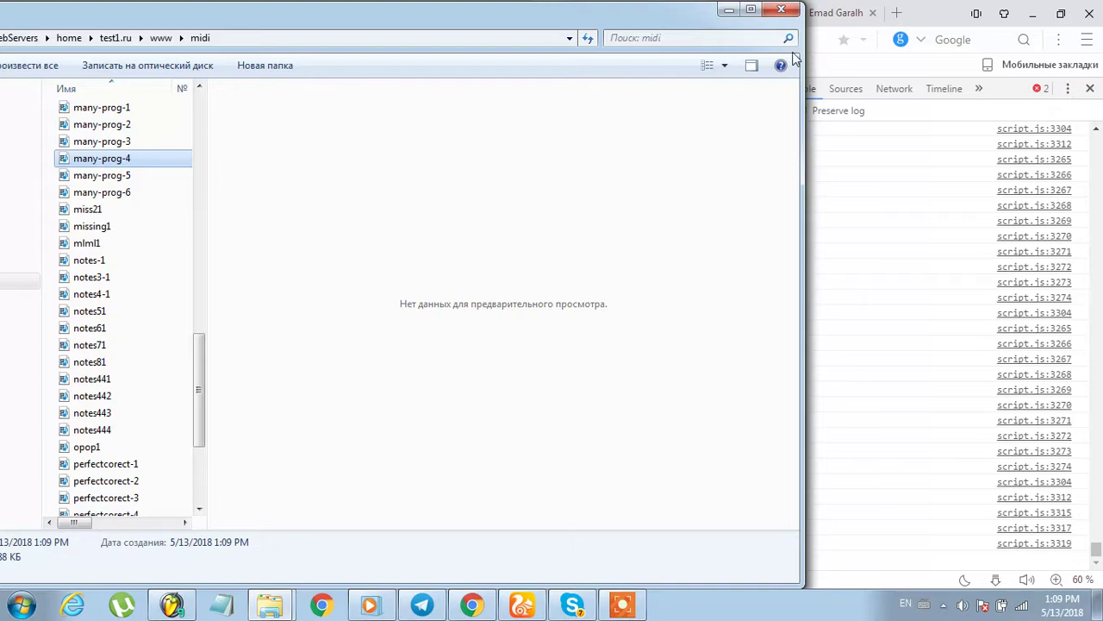
{"action": "left_click_drag", "start_coordinate": [595, 17], "coordinate": [840, 380]}
{"action": "left_click", "coordinate": [722, 356]}
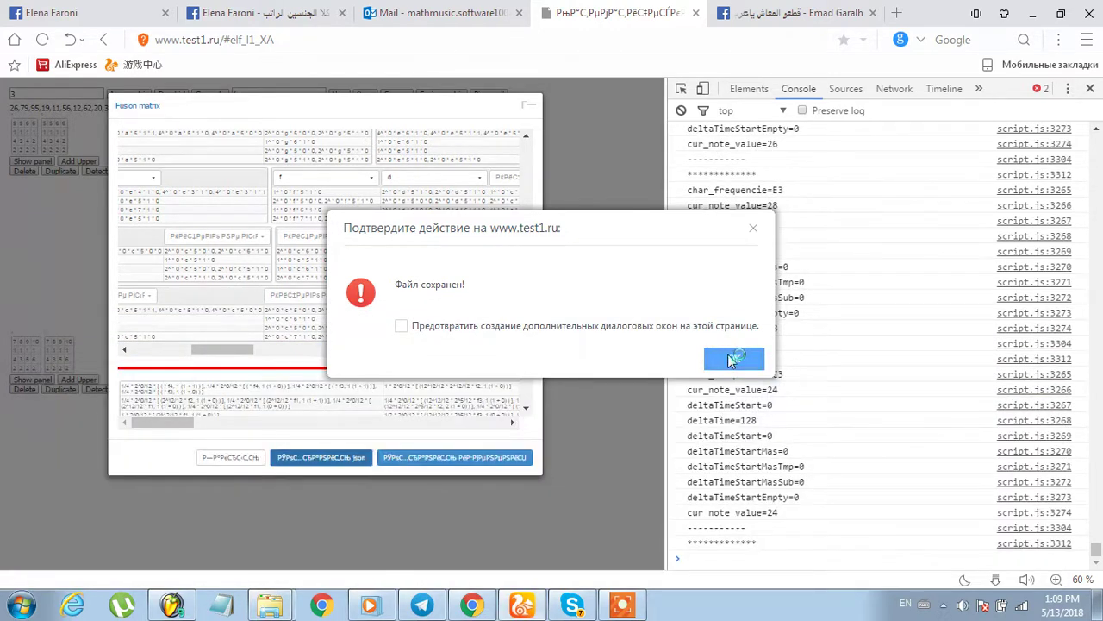
{"action": "left_click", "coordinate": [731, 361]}
{"action": "left_click", "coordinate": [731, 360]}
{"action": "left_click", "coordinate": [731, 360]}
{"action": "left_click", "coordinate": [731, 361]}
{"action": "left_click", "coordinate": [731, 361]}
{"action": "left_click", "coordinate": [731, 360]}
{"action": "left_click", "coordinate": [731, 361]}
{"action": "left_click", "coordinate": [731, 360]}
{"action": "left_click", "coordinate": [731, 361]}
{"action": "left_click", "coordinate": [731, 360]}
{"action": "left_click", "coordinate": [731, 360]}
{"action": "left_click", "coordinate": [731, 360]}
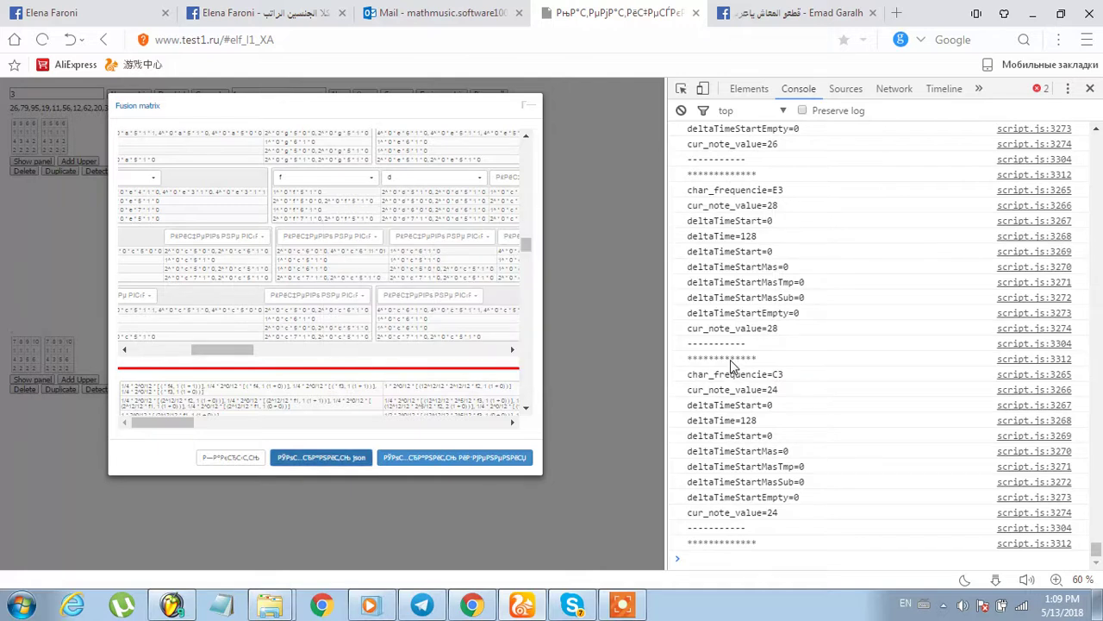
{"action": "left_click", "coordinate": [570, 610]}
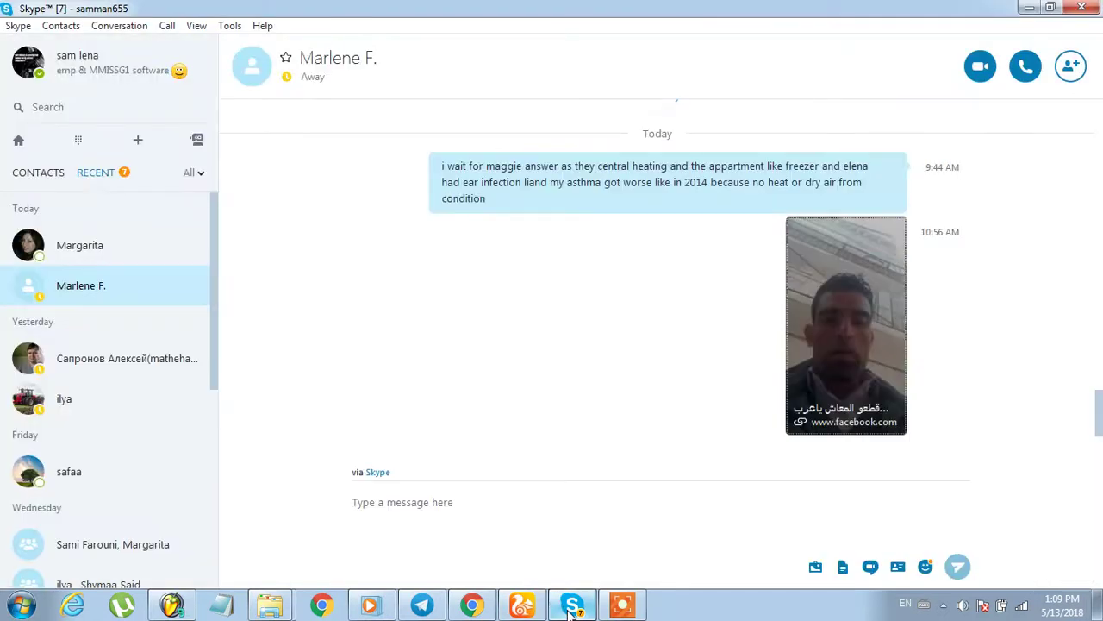
{"action": "left_click", "coordinate": [578, 612]}
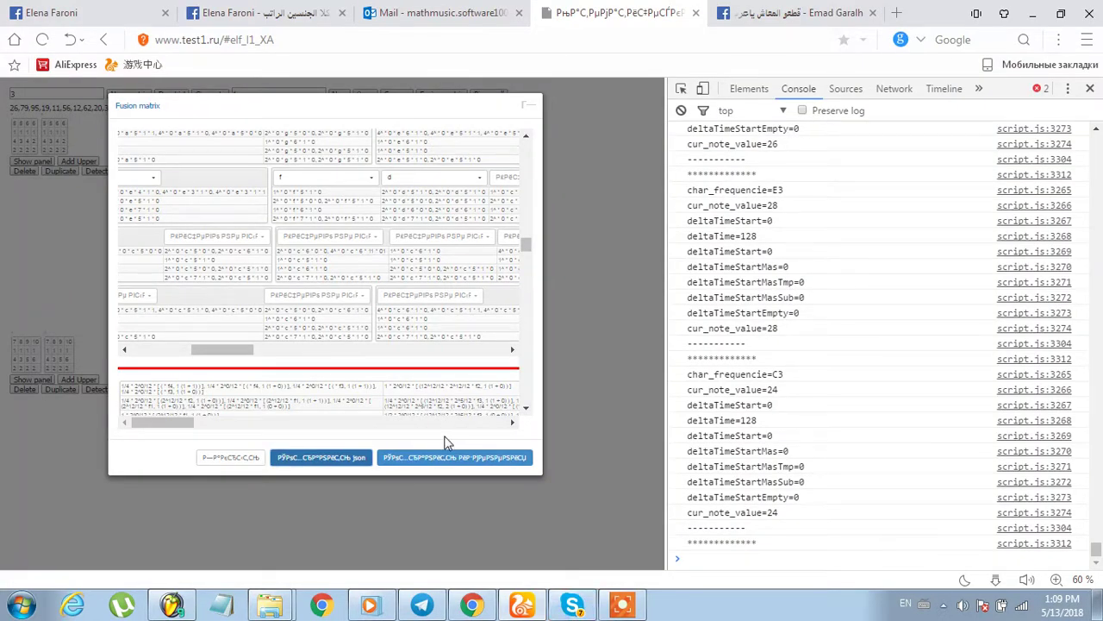
{"action": "mouse_move", "coordinate": [258, 606]}
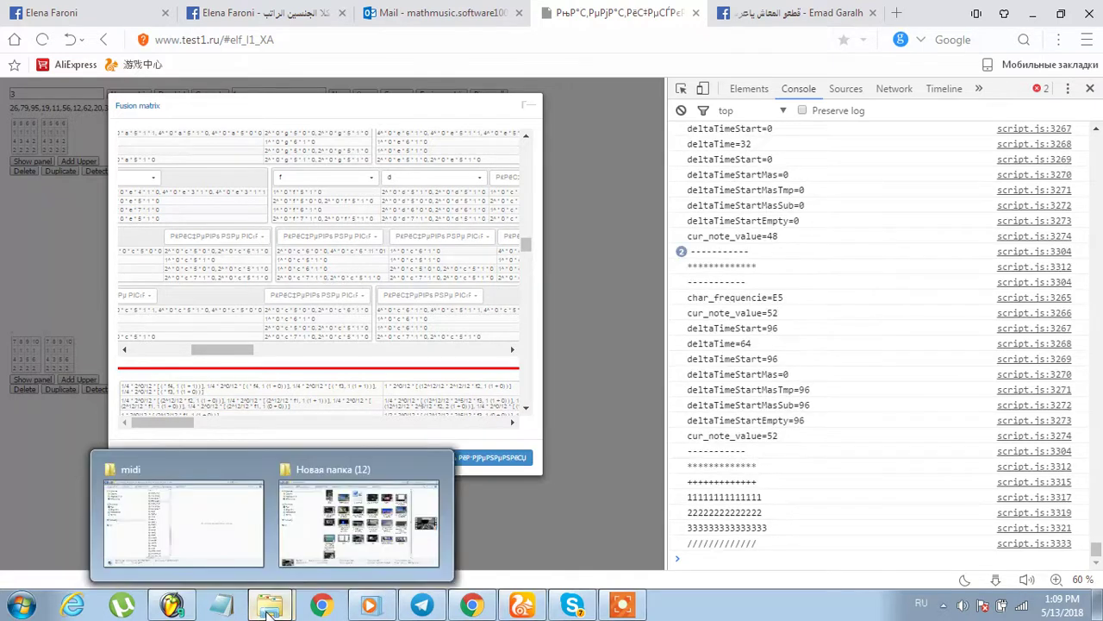
{"action": "left_click", "coordinate": [153, 507]}
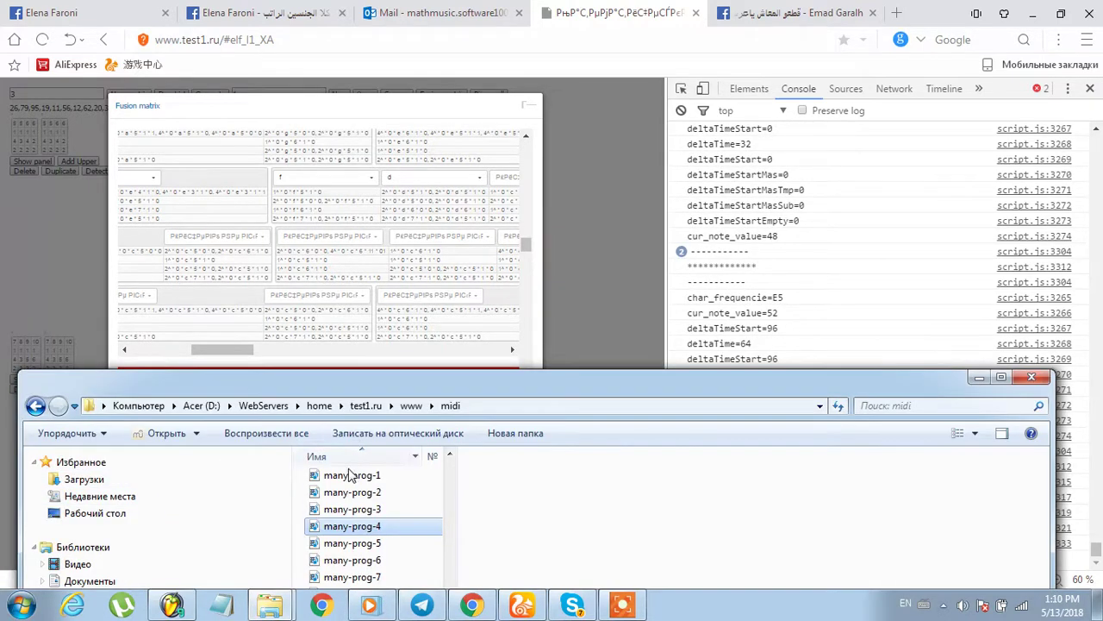
{"action": "left_click_drag", "start_coordinate": [345, 481], "coordinate": [919, 533]}
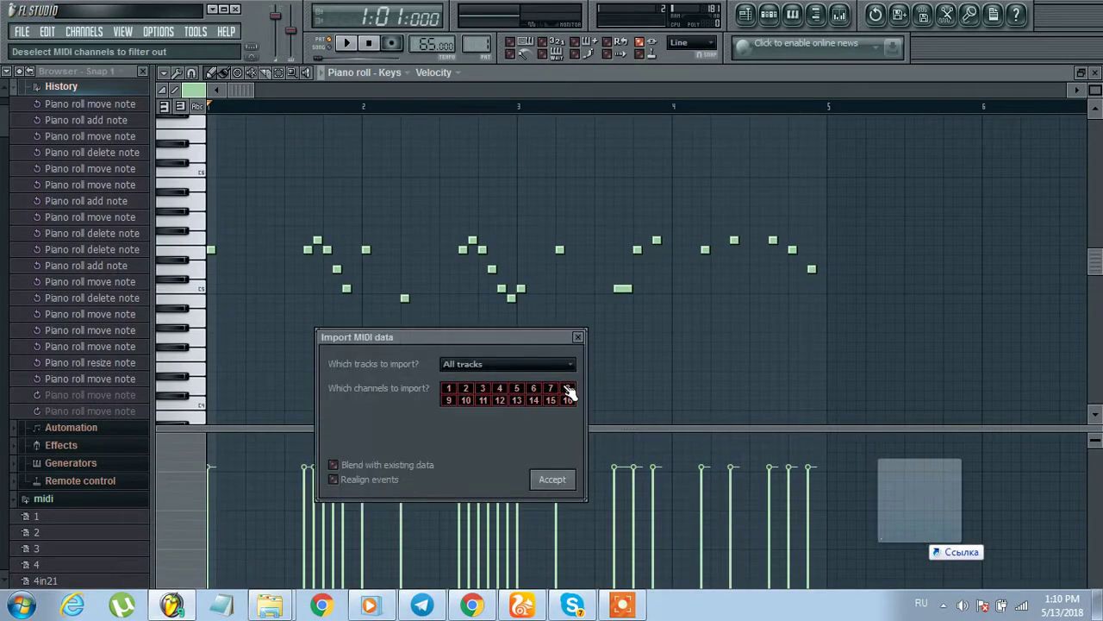
{"action": "left_click", "coordinate": [576, 338]}
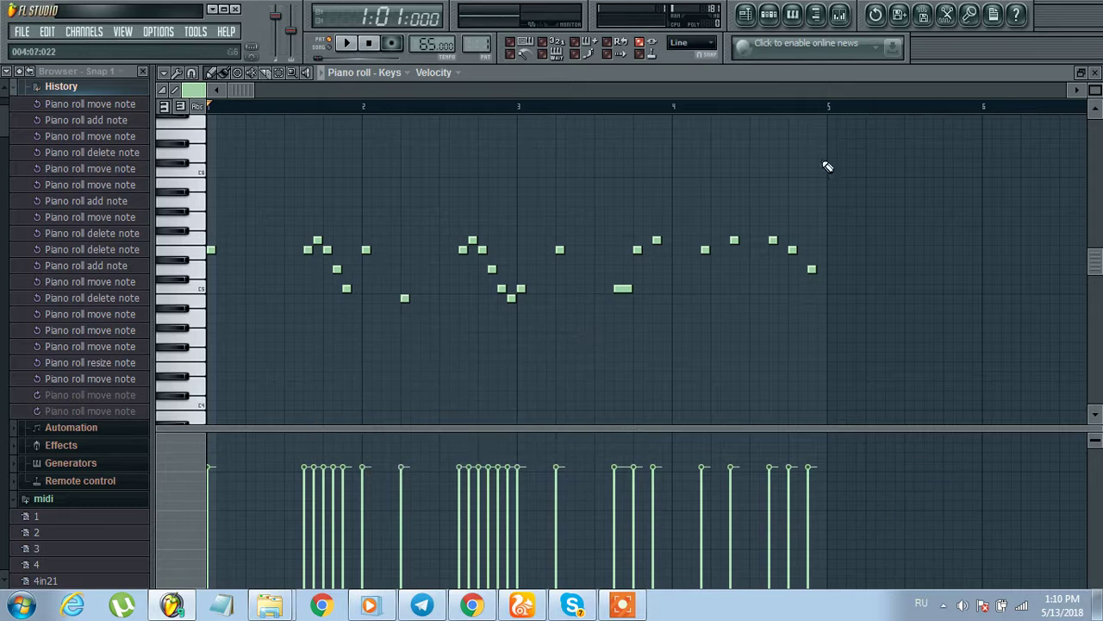
Close the FL Studio piano roll and import many-prog-1 from the midi folder as a new project with all tracks, closing the Fruity LSD window.
{"action": "left_click", "coordinate": [1095, 73]}
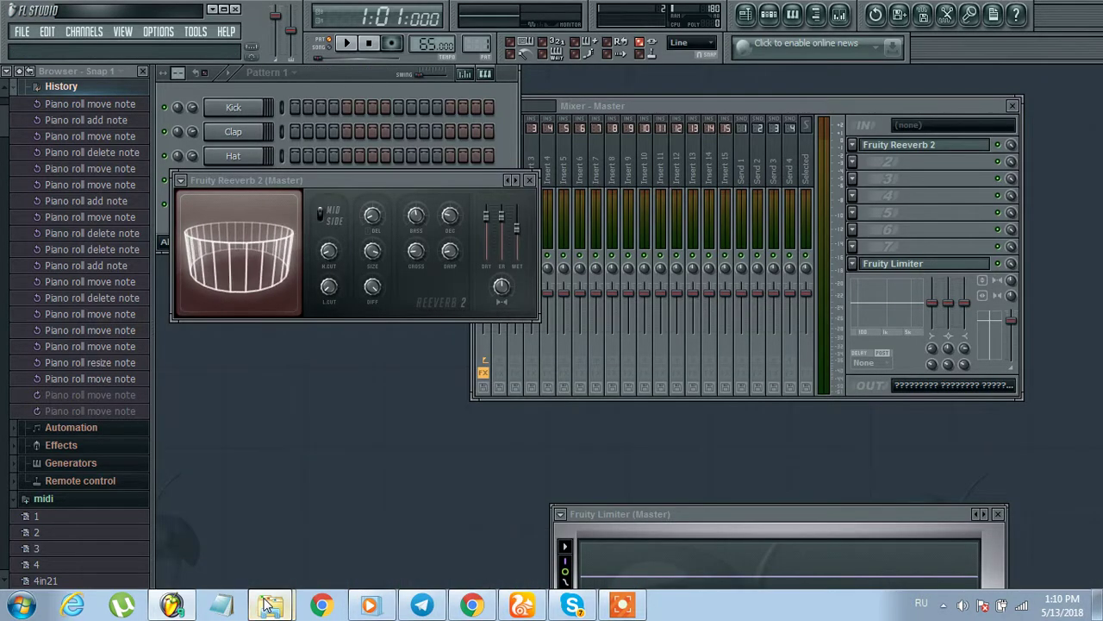
{"action": "mouse_move", "coordinate": [270, 603]}
{"action": "left_click", "coordinate": [177, 505]}
{"action": "left_click_drag", "start_coordinate": [364, 482], "coordinate": [354, 345]}
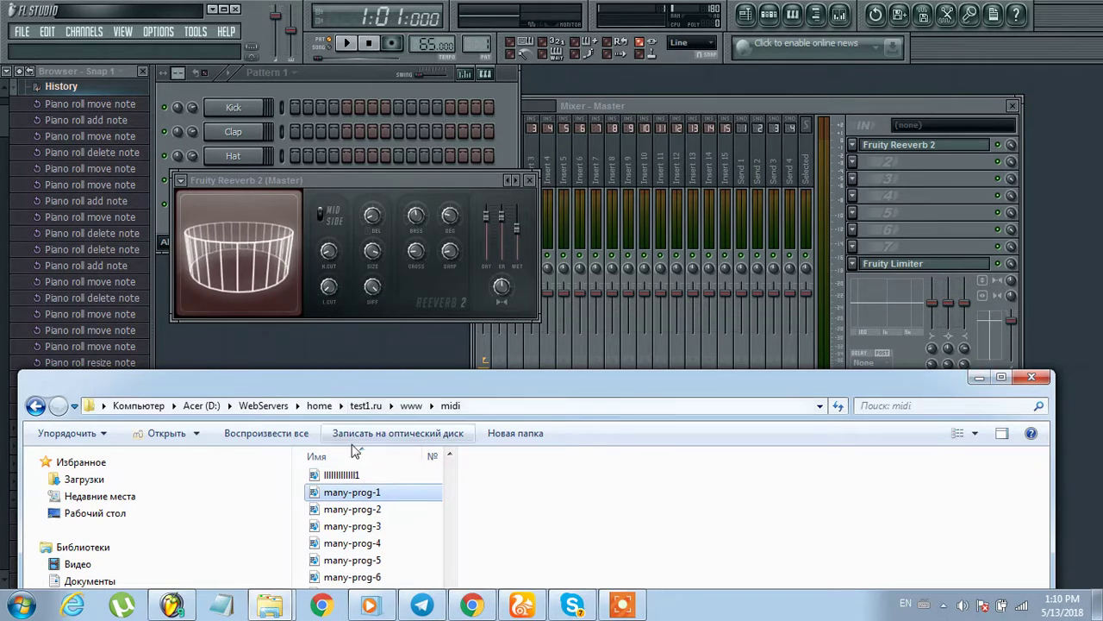
{"action": "left_click_drag", "start_coordinate": [366, 492], "coordinate": [365, 333]}
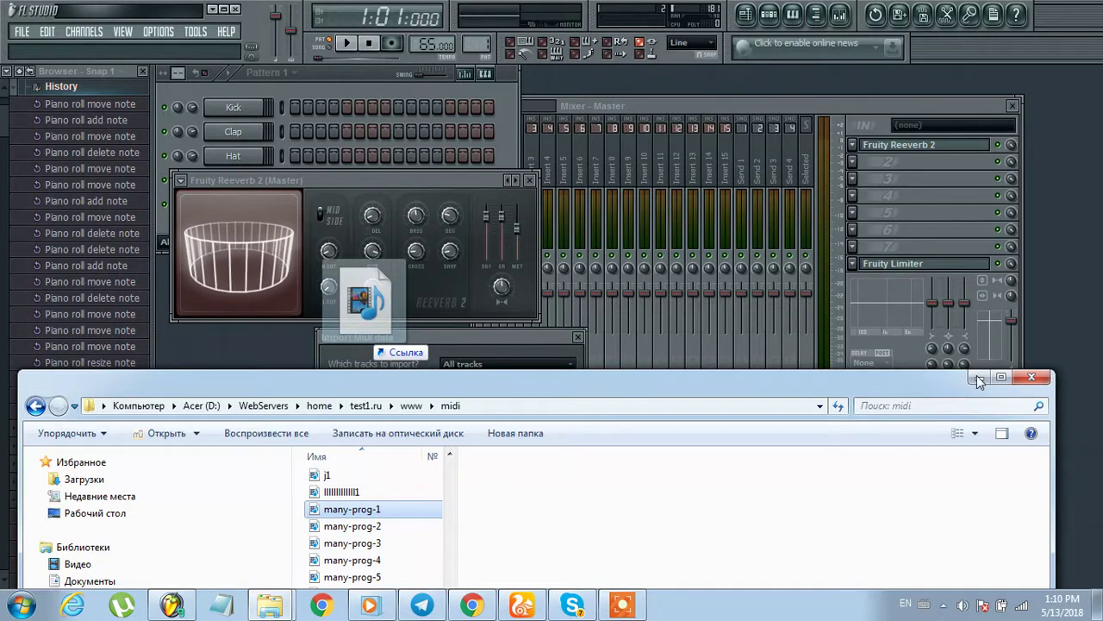
{"action": "left_click", "coordinate": [520, 337]}
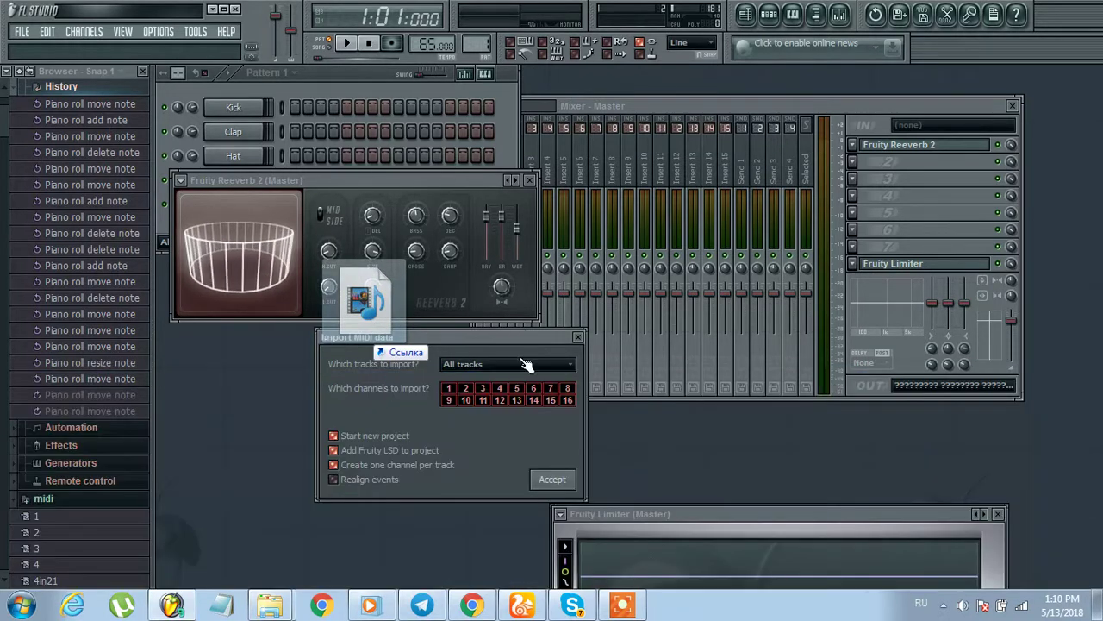
{"action": "left_click", "coordinate": [554, 479]}
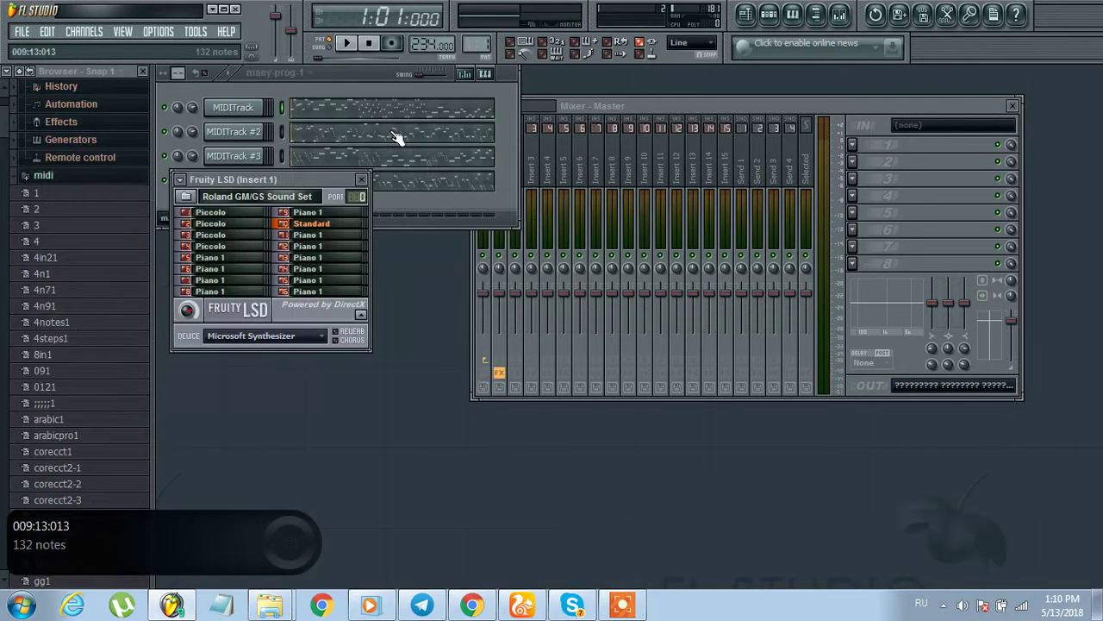
{"action": "left_click", "coordinate": [362, 179]}
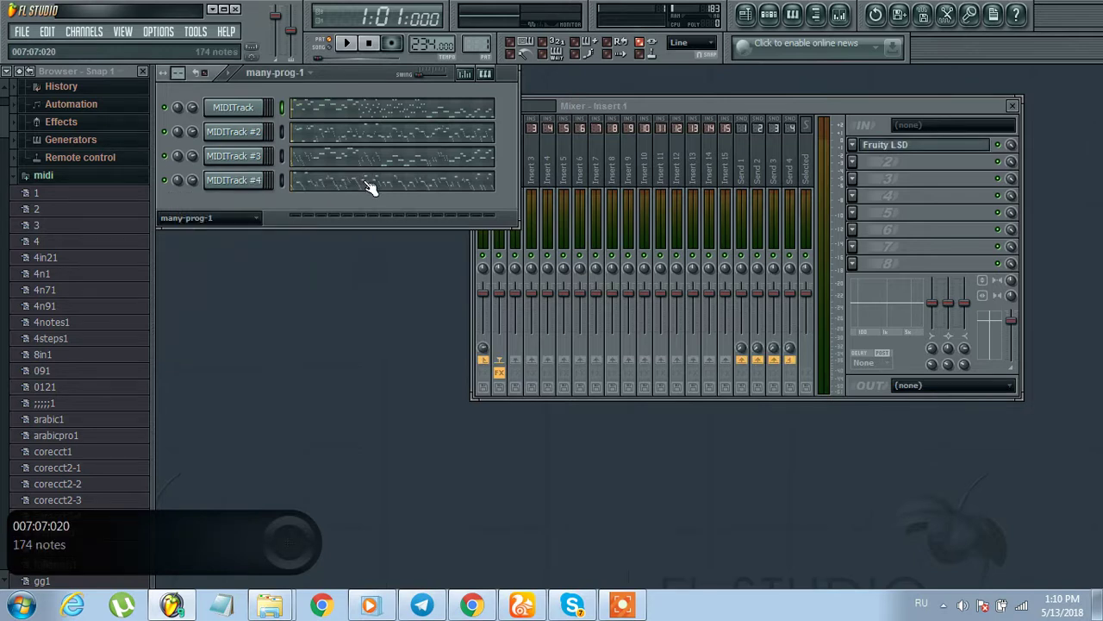
Replace the instruments of the MIDITrack and MIDITrack #2 channels with FL Keys.
{"action": "right_click", "coordinate": [225, 104]}
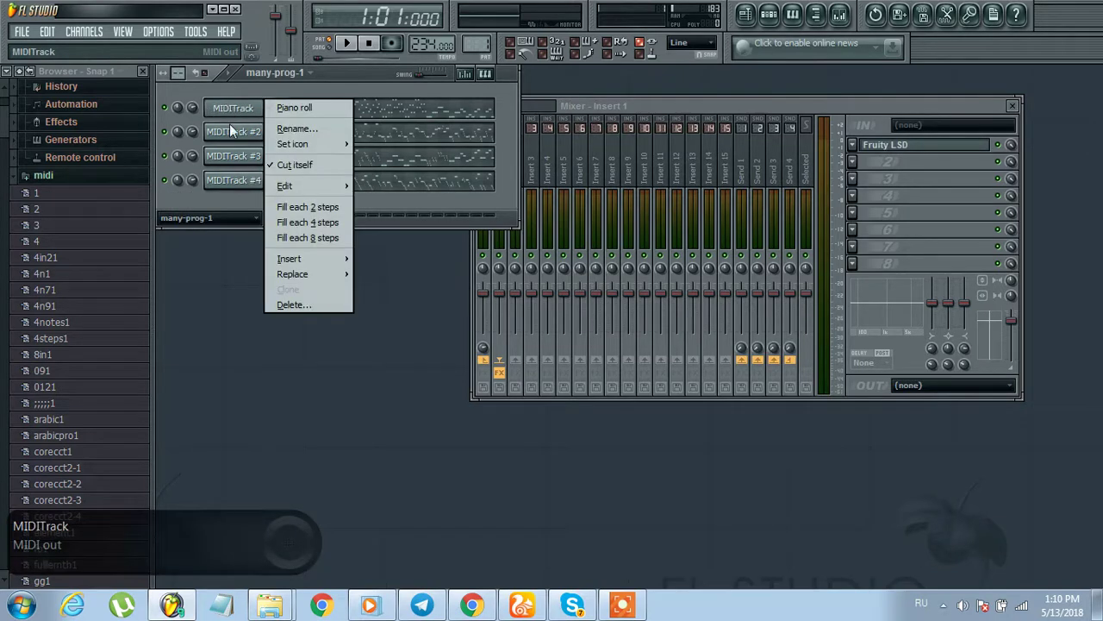
{"action": "mouse_move", "coordinate": [293, 273]}
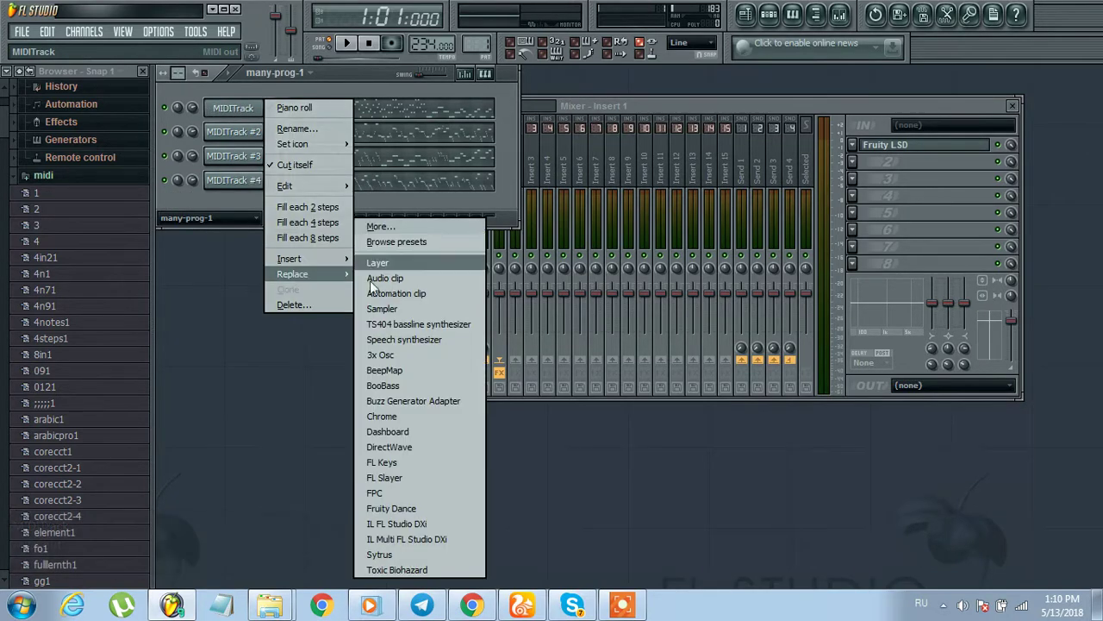
{"action": "left_click", "coordinate": [386, 463]}
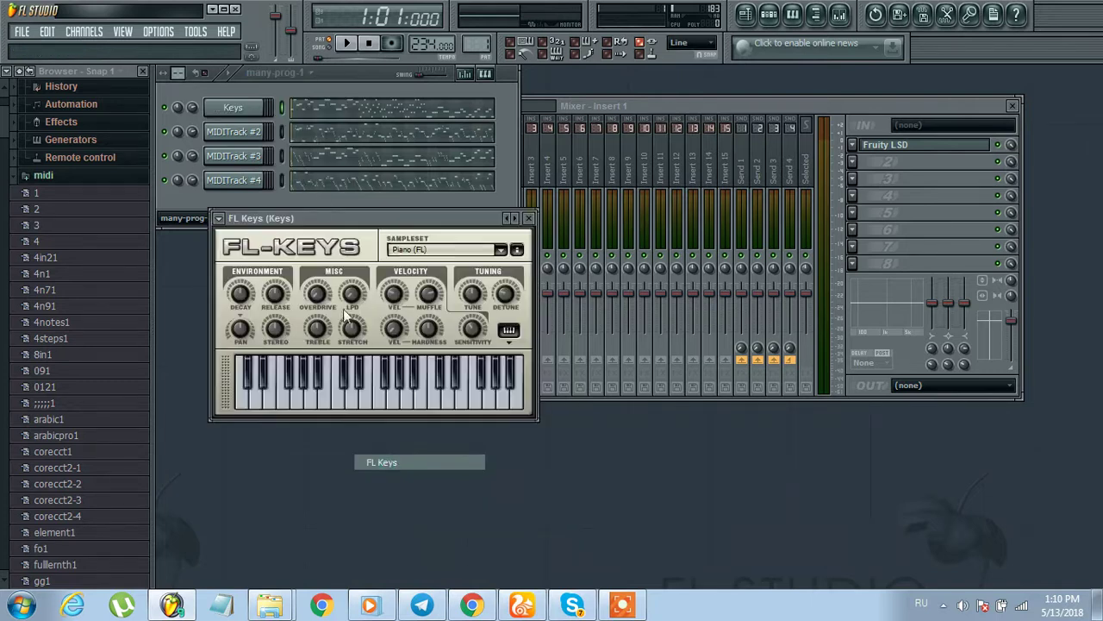
{"action": "right_click", "coordinate": [246, 133]}
{"action": "mouse_move", "coordinate": [299, 300]}
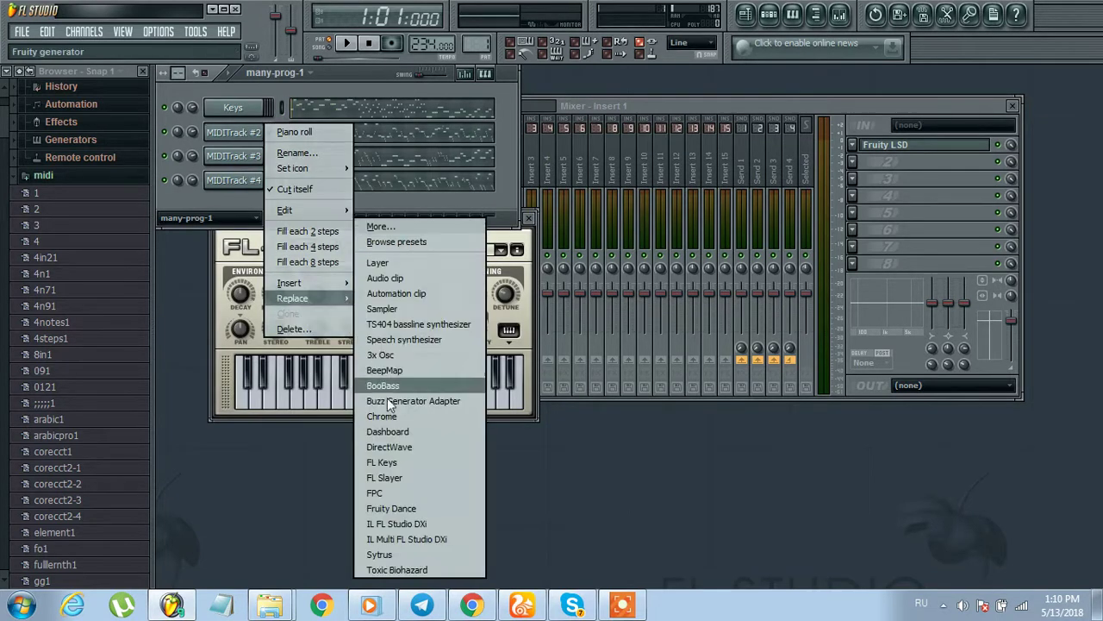
{"action": "left_click", "coordinate": [398, 461]}
Replace the instruments of the MIDITrack #3 and MIDITrack #4 channels with FL Keys.
{"action": "right_click", "coordinate": [242, 158]}
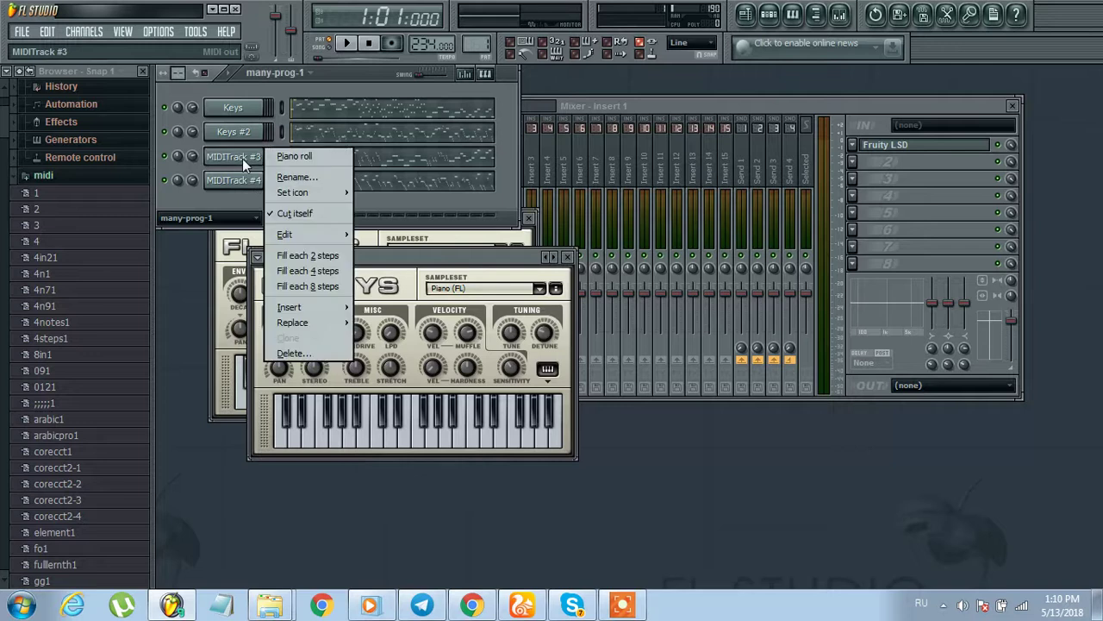
{"action": "mouse_move", "coordinate": [301, 324]}
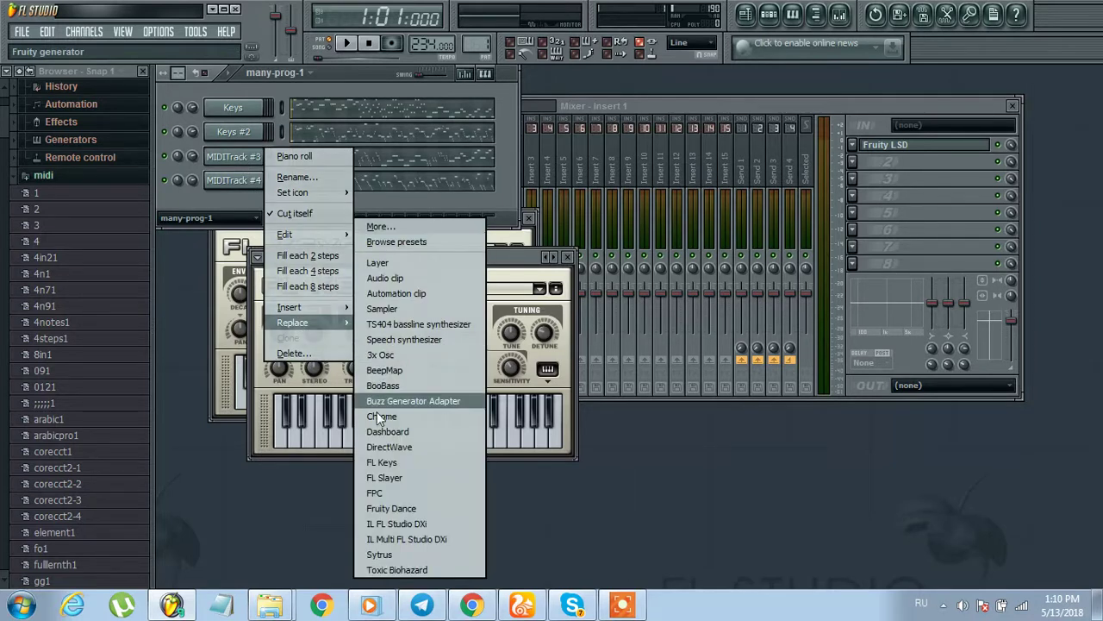
{"action": "left_click", "coordinate": [385, 463]}
{"action": "right_click", "coordinate": [236, 185]}
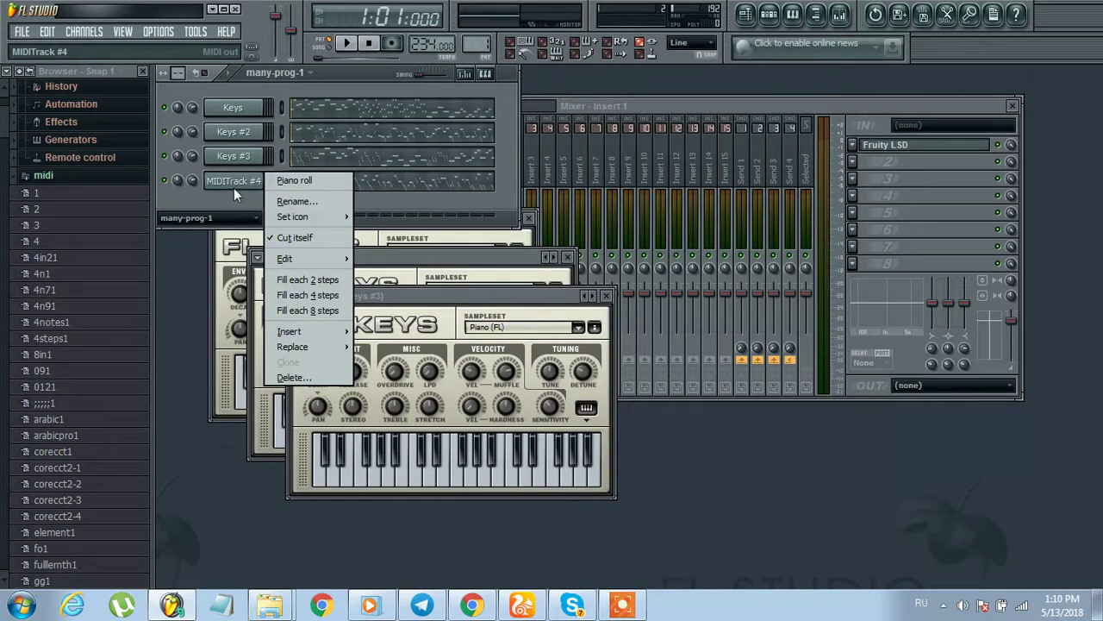
{"action": "mouse_move", "coordinate": [295, 346]}
{"action": "left_click", "coordinate": [375, 456]}
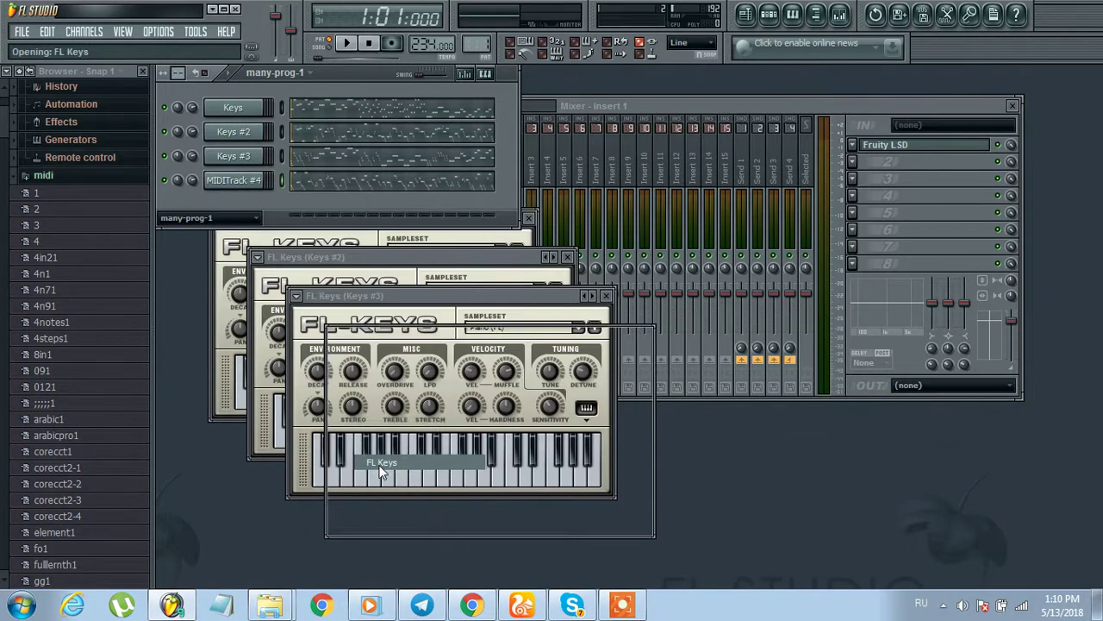
Bring the mixer forward and load Fruity Delay Bank presets onto Inserts 2 to 4, with Alternate 2 on Insert 4.
{"action": "left_click_drag", "start_coordinate": [6, 134], "coordinate": [21, 346]}
{"action": "scroll", "coordinate": [20, 346], "scroll_direction": "up", "scroll_amount": 1}
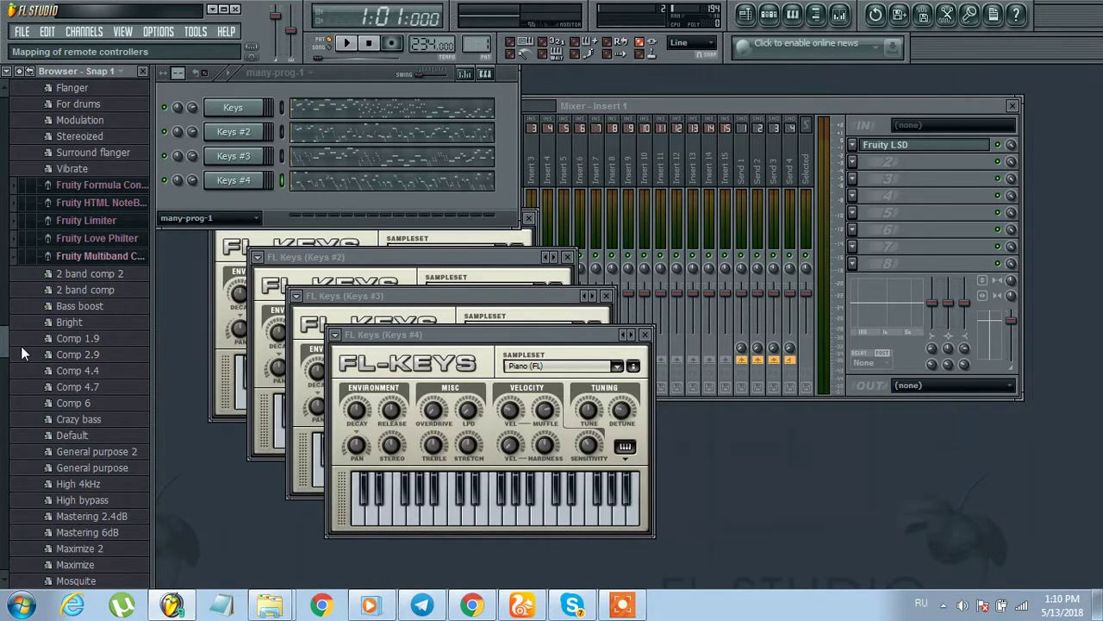
{"action": "scroll", "coordinate": [21, 346], "scroll_direction": "up", "scroll_amount": 3}
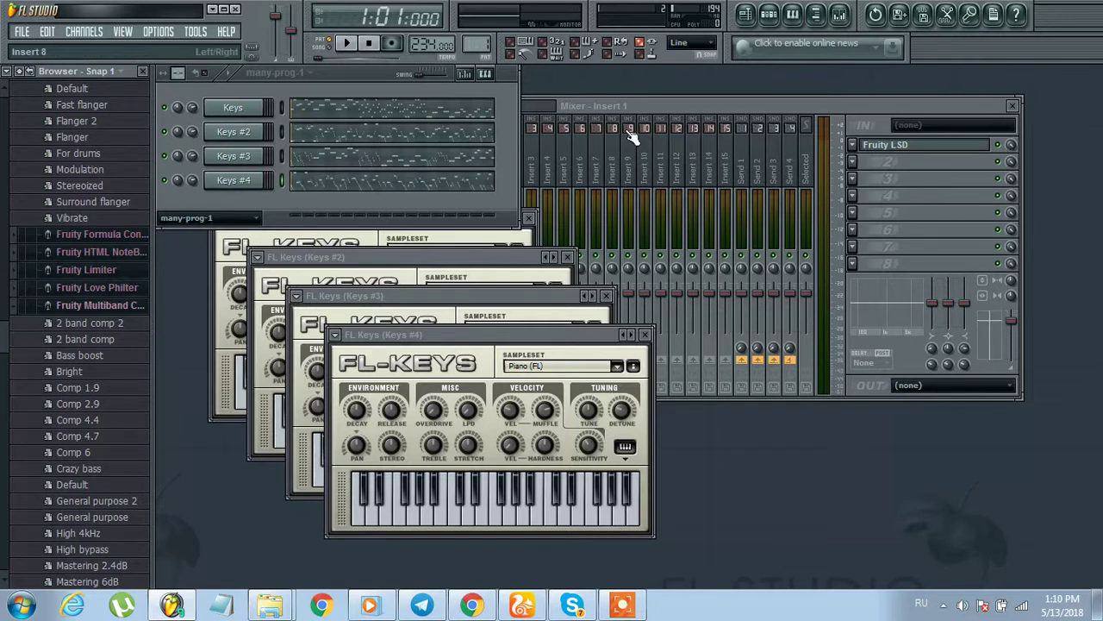
{"action": "left_click", "coordinate": [657, 108]}
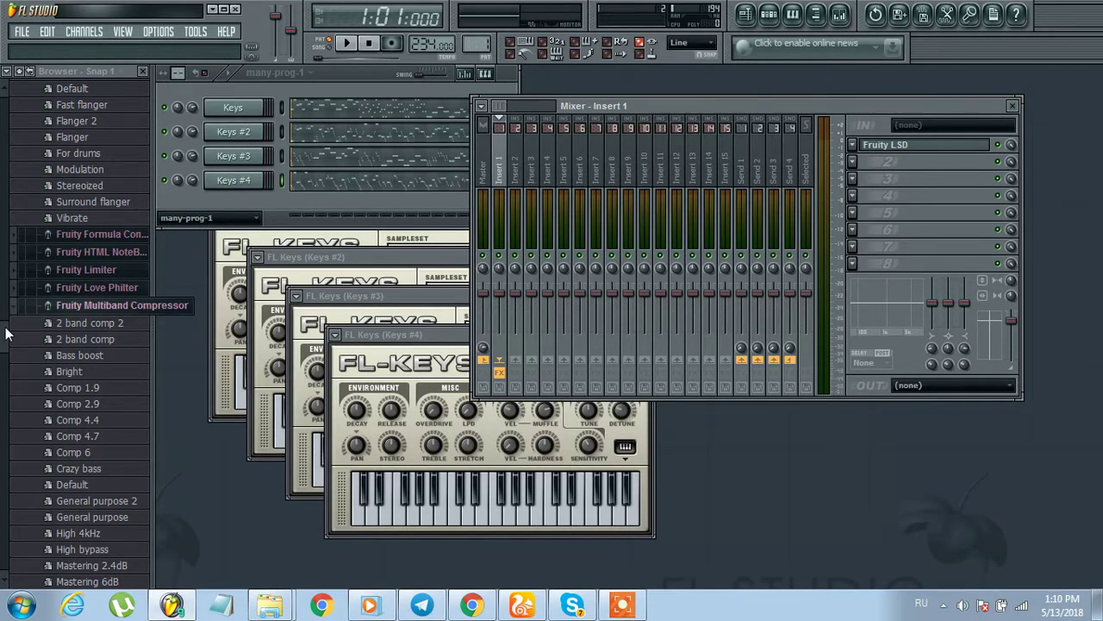
{"action": "scroll", "coordinate": [3, 333], "scroll_direction": "up", "scroll_amount": 1}
{"action": "left_click_drag", "start_coordinate": [3, 332], "coordinate": [3, 300]}
{"action": "left_click_drag", "start_coordinate": [181, 169], "coordinate": [520, 163]}
{"action": "left_click_drag", "start_coordinate": [86, 153], "coordinate": [532, 158]}
{"action": "left_click_drag", "start_coordinate": [87, 172], "coordinate": [546, 168]}
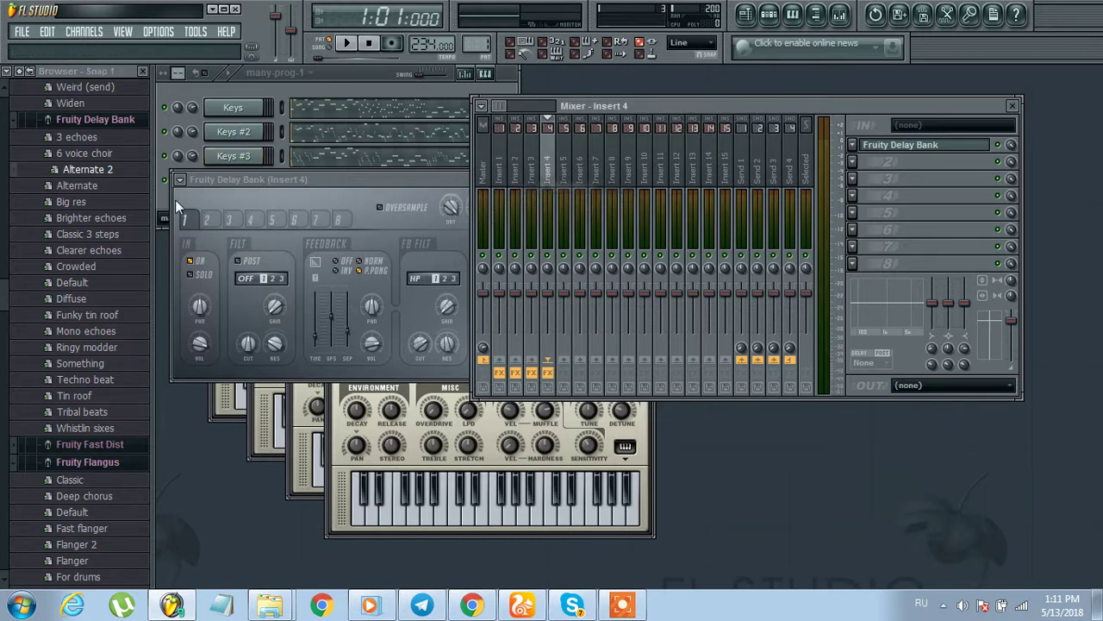
Load Fruity Delay Bank presets Classic 3 steps on Insert 5 and Clearer echoes on Insert 6, and Fruity Reeverb 2 Cathedral on Insert 7.
{"action": "left_click_drag", "start_coordinate": [89, 238], "coordinate": [563, 159]}
{"action": "left_click_drag", "start_coordinate": [100, 251], "coordinate": [581, 165]}
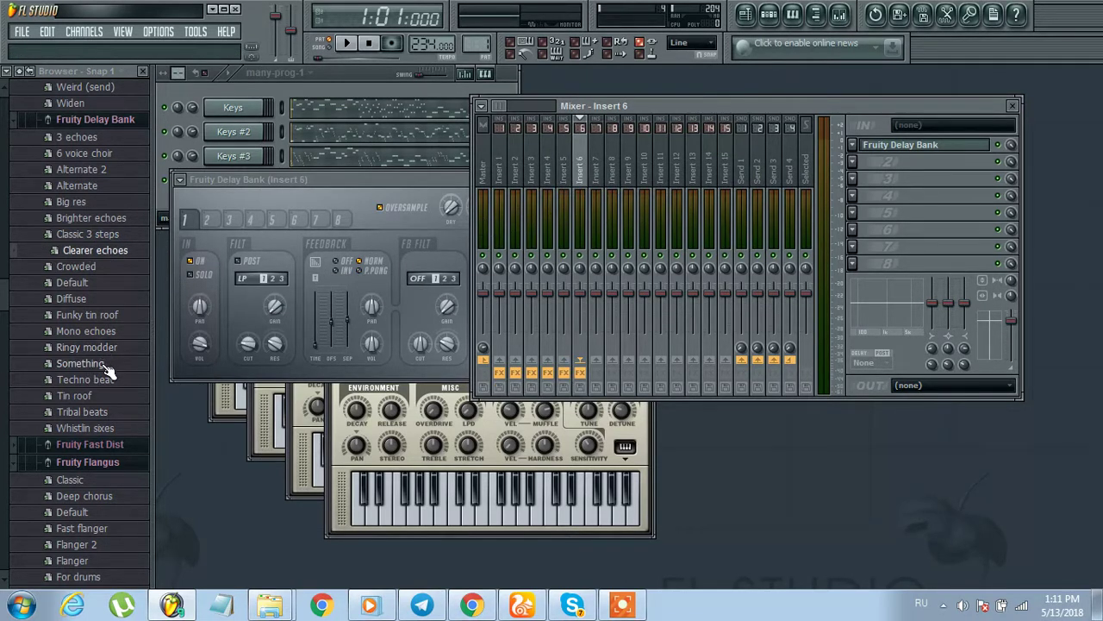
{"action": "left_click_drag", "start_coordinate": [7, 300], "coordinate": [19, 469]}
{"action": "left_click_drag", "start_coordinate": [86, 154], "coordinate": [594, 172]}
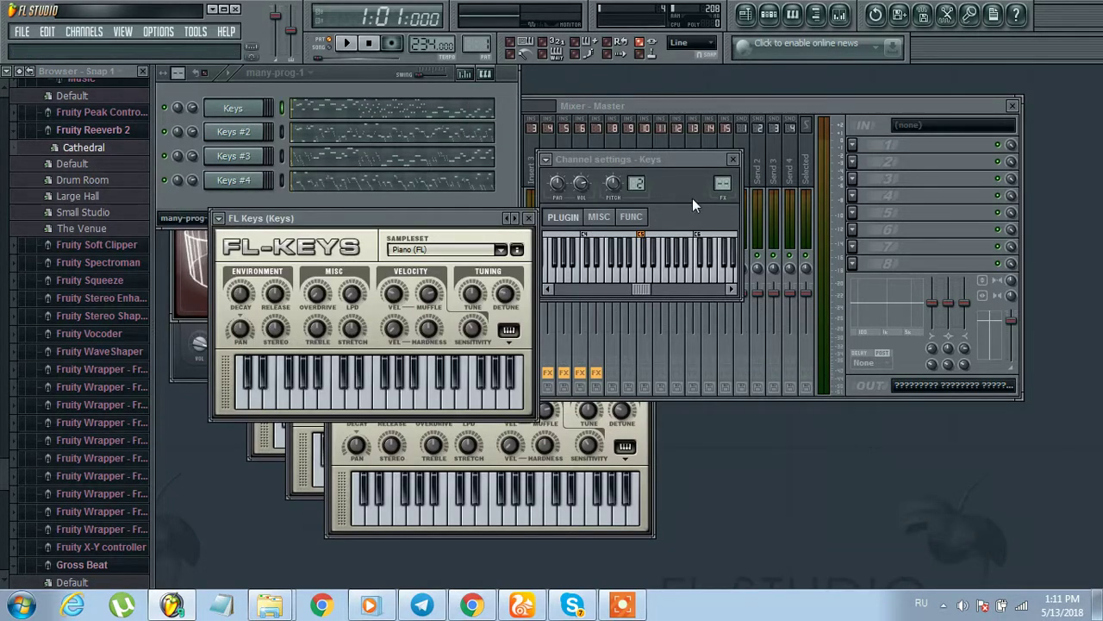
Route the Keys and Keys #3 channels to mixer track 7 and Keys #4 to mixer track 3.
{"action": "mouse_move", "coordinate": [722, 182]}
{"action": "left_mouse_down"}
{"action": "mouse_move", "coordinate": [722, 168]}
{"action": "mouse_move", "coordinate": [722, 189]}
{"action": "left_mouse_up"}
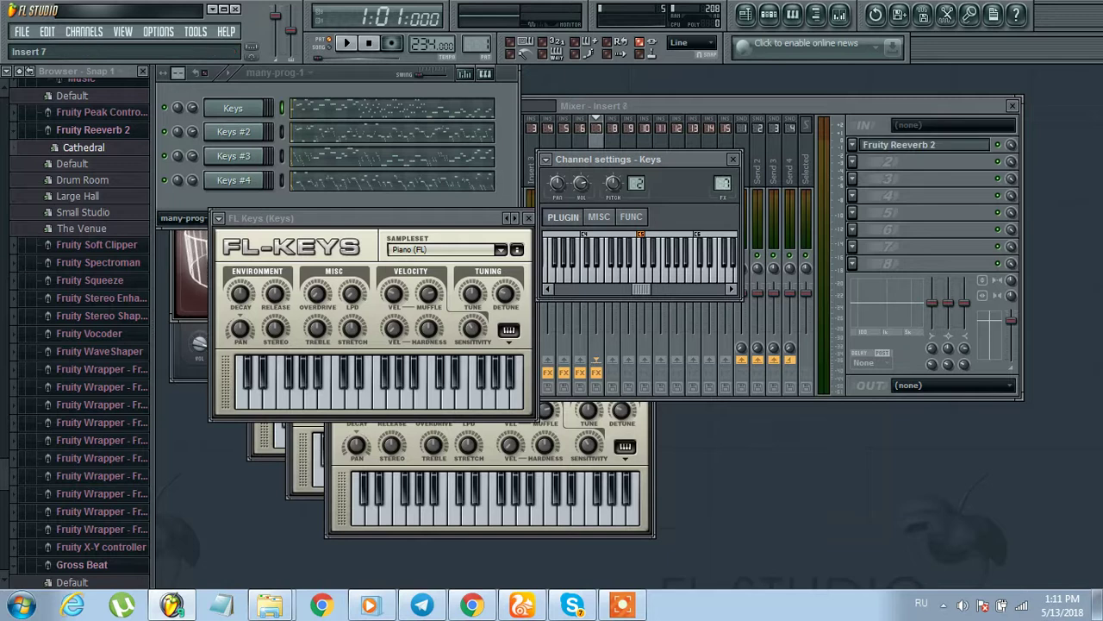
{"action": "left_click", "coordinate": [232, 181]}
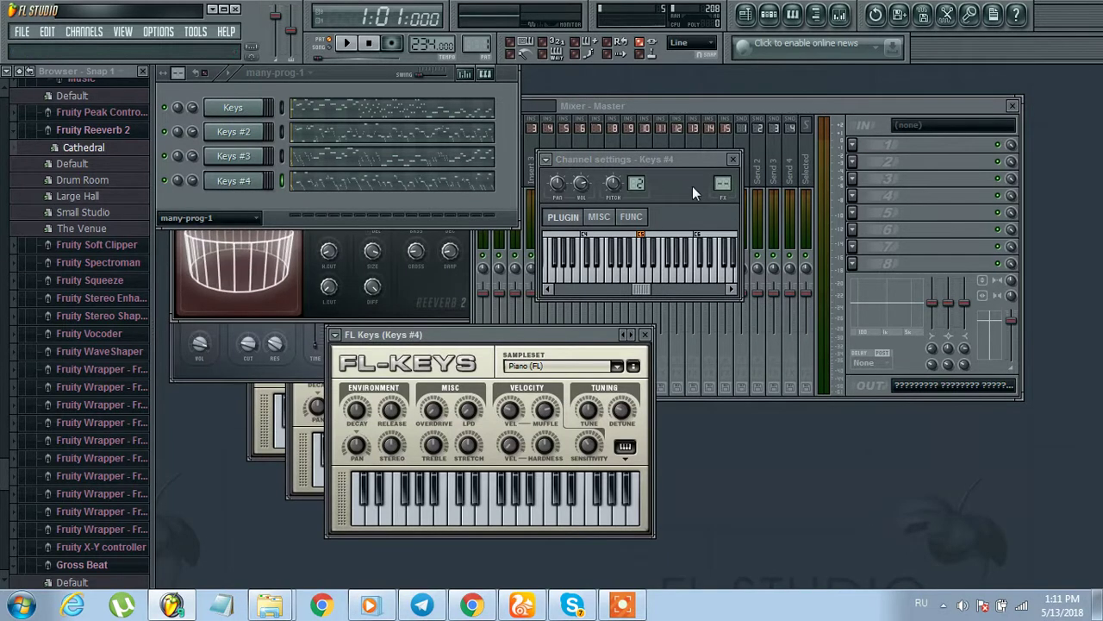
{"action": "left_click_drag", "start_coordinate": [722, 183], "coordinate": [722, 169]}
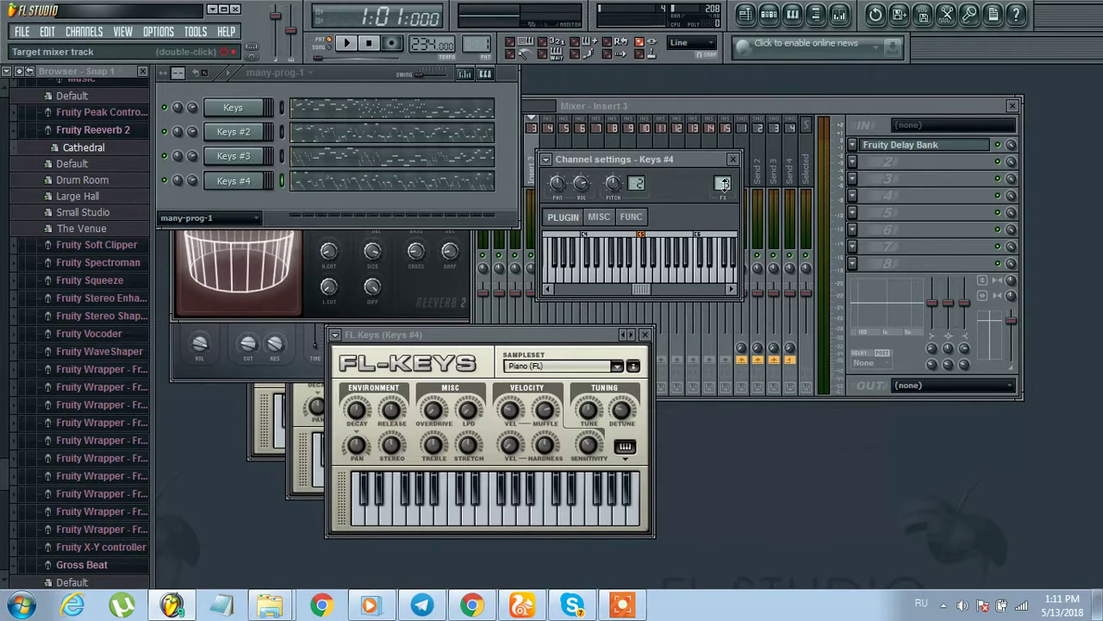
{"action": "left_click", "coordinate": [231, 156]}
{"action": "mouse_move", "coordinate": [729, 178]}
{"action": "left_mouse_down"}
{"action": "mouse_move", "coordinate": [729, 165]}
{"action": "mouse_move", "coordinate": [722, 178]}
{"action": "left_mouse_up"}
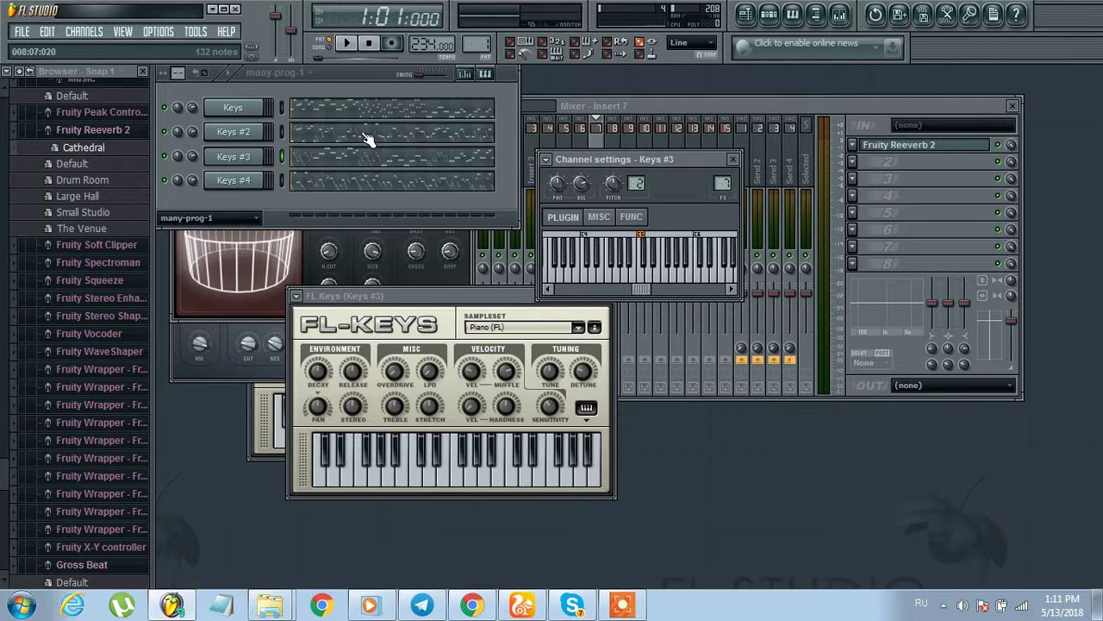
Open the Keys #2 channel's FL Keys instrument and switch its preset to Dark Piano.
{"action": "left_click", "coordinate": [252, 133]}
{"action": "left_click", "coordinate": [623, 601]}
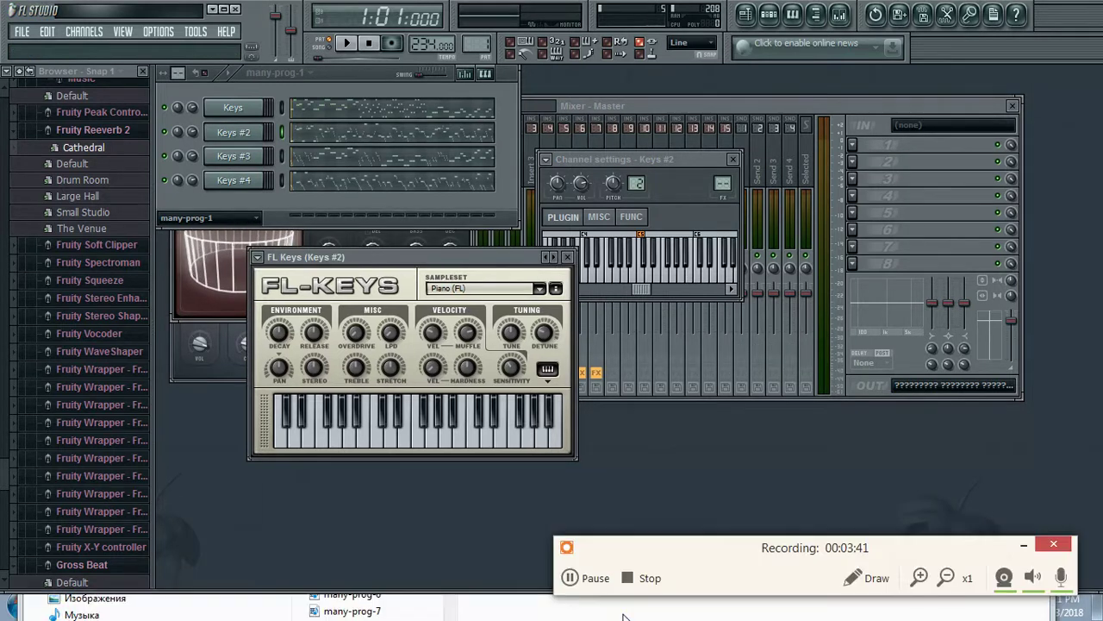
{"action": "left_click", "coordinate": [606, 575]}
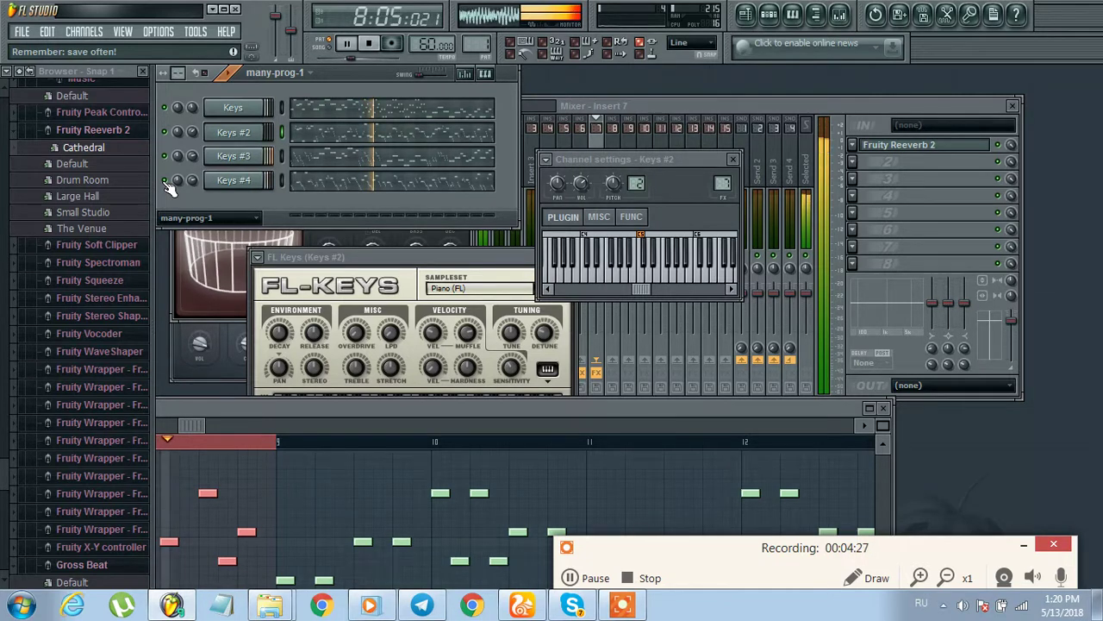
{"action": "left_click", "coordinate": [458, 254]}
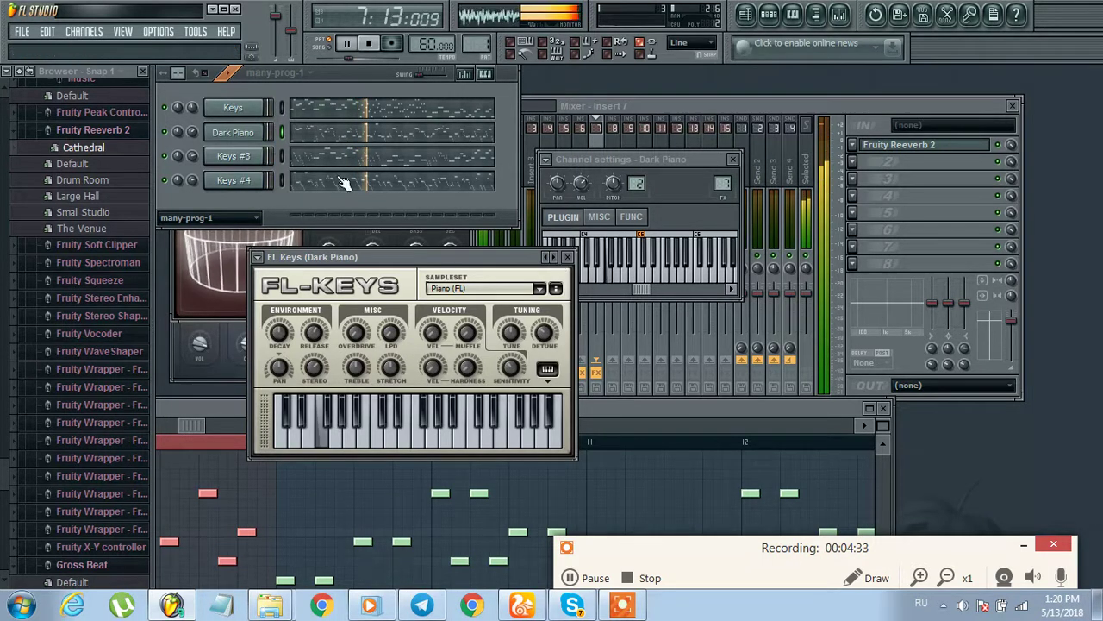
Open the Keys #3 channel's FL Keys instrument and switch its preset to Dark Piano.
{"action": "left_click", "coordinate": [250, 159]}
{"action": "left_click", "coordinate": [593, 297]}
{"action": "left_click", "coordinate": [594, 297]}
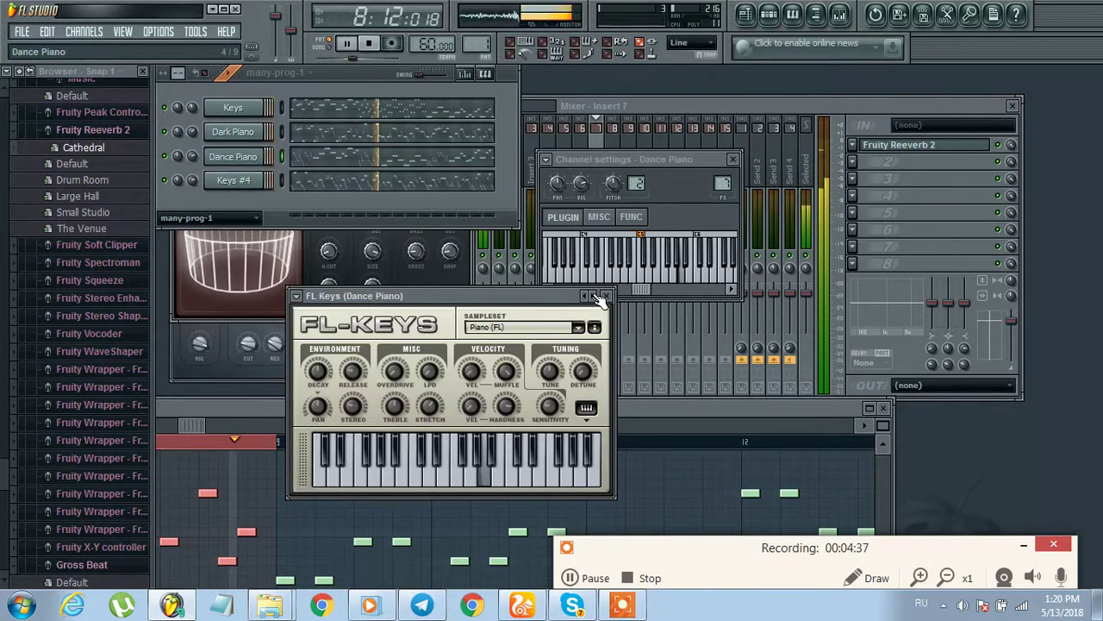
{"action": "left_click", "coordinate": [593, 297]}
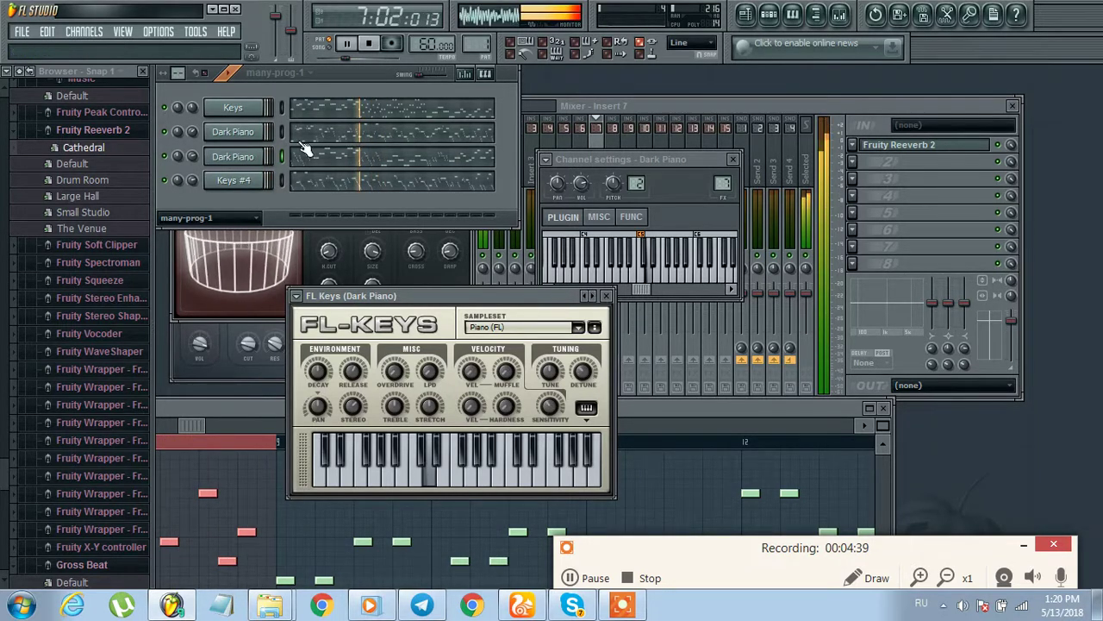
Audition the FL Keys presets on the second channel during playback, cycling through them back to Dark Piano.
{"action": "left_click", "coordinate": [233, 131]}
{"action": "left_click", "coordinate": [551, 257]}
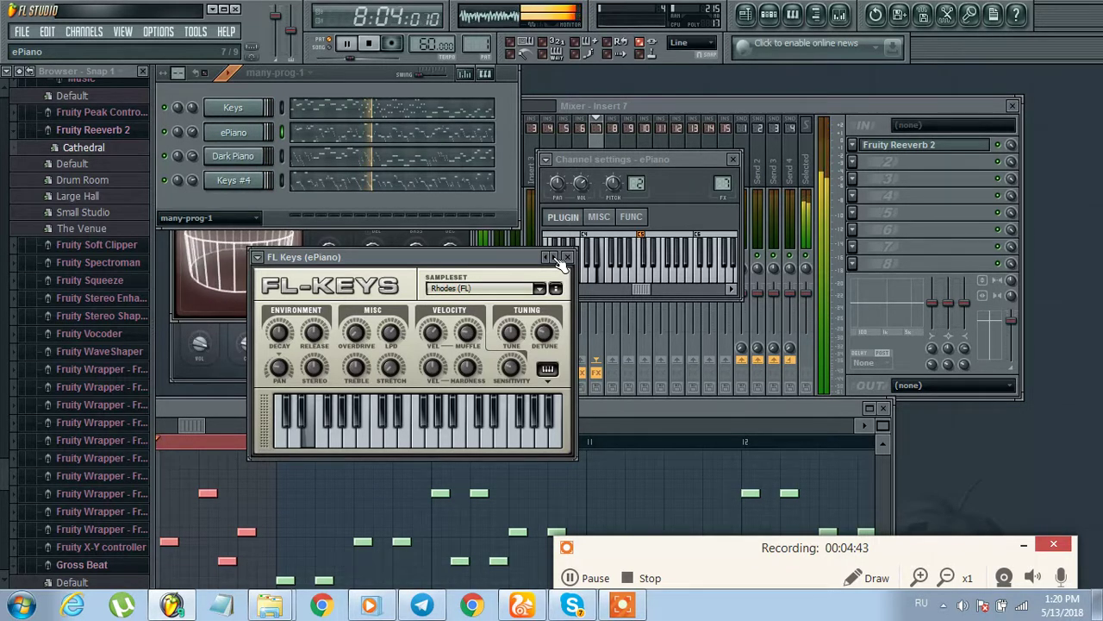
{"action": "left_click", "coordinate": [556, 257]}
{"action": "left_click", "coordinate": [557, 257]}
{"action": "left_click", "coordinate": [557, 258]}
{"action": "left_click", "coordinate": [556, 257]}
{"action": "left_click", "coordinate": [557, 258]}
{"action": "left_click", "coordinate": [557, 258]}
{"action": "left_click", "coordinate": [557, 258]}
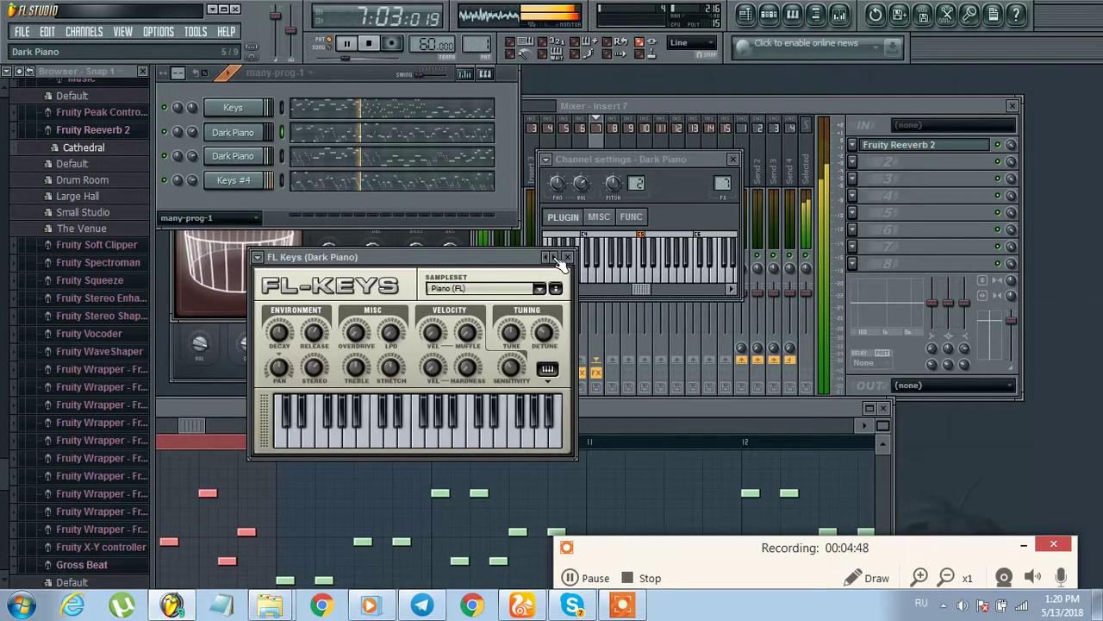
Switch the first Keys channel's FL Keys preset to Dark Piano and bring the channel list forward.
{"action": "left_click", "coordinate": [253, 107]}
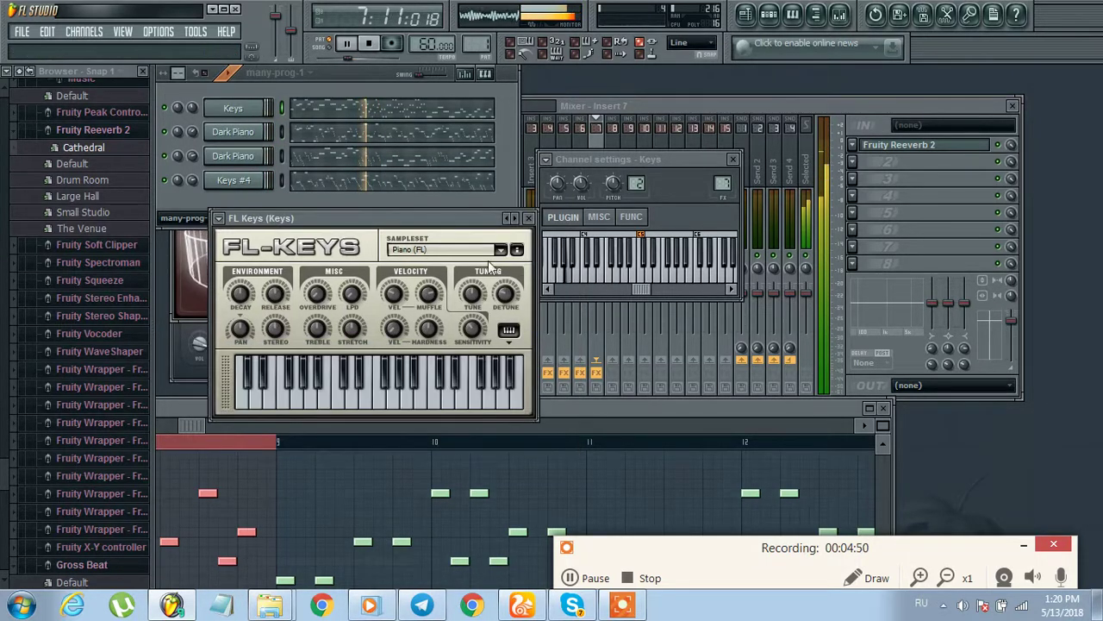
{"action": "left_click", "coordinate": [515, 219]}
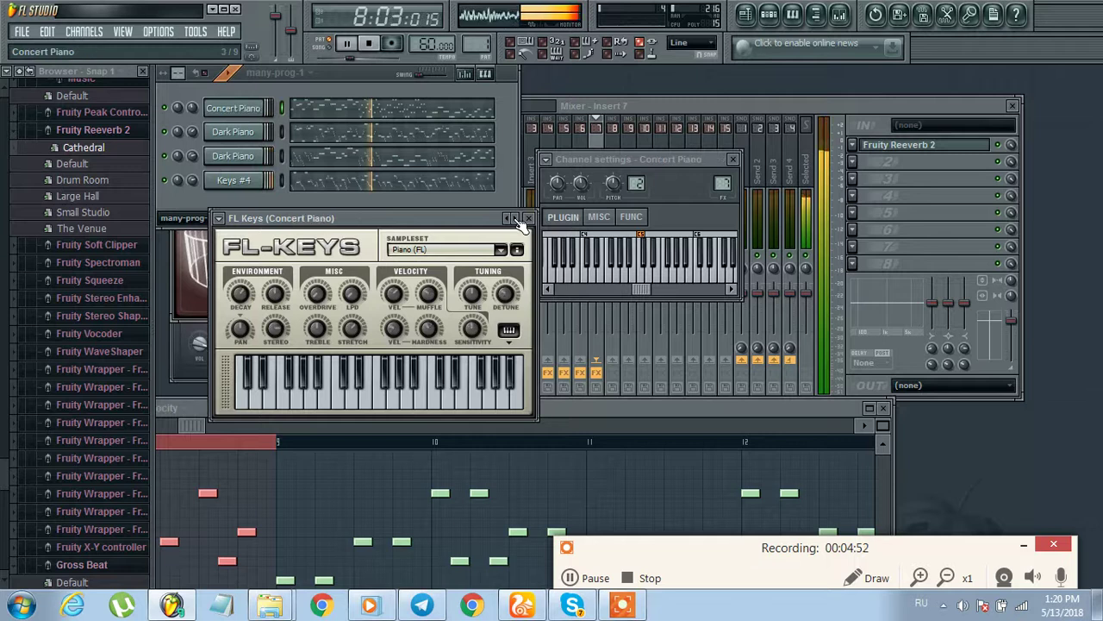
{"action": "left_click", "coordinate": [517, 221]}
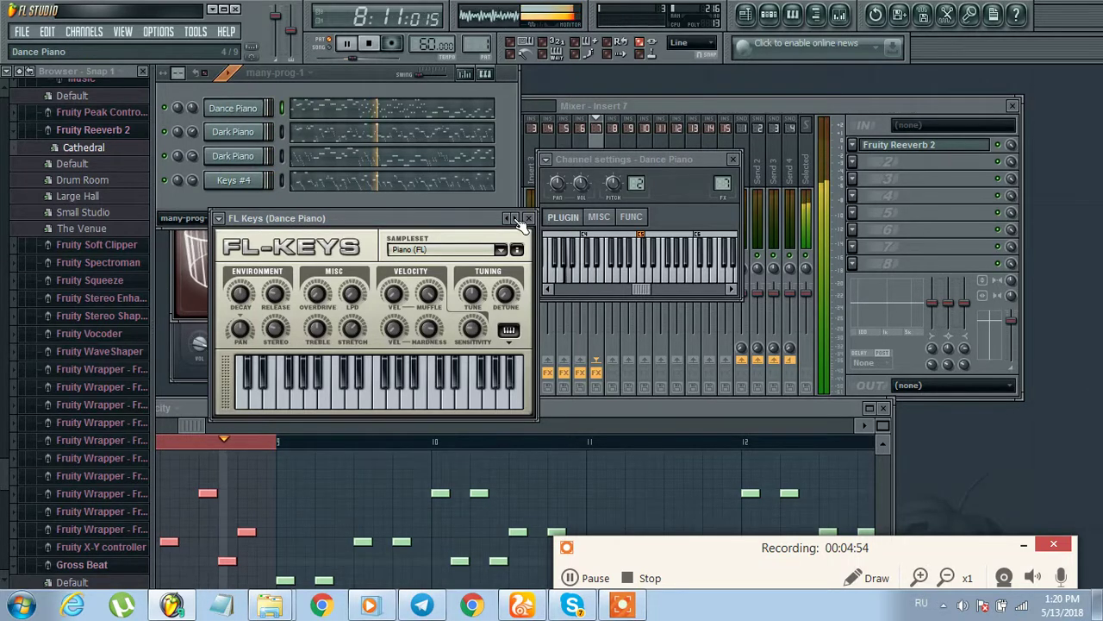
{"action": "left_click", "coordinate": [517, 220]}
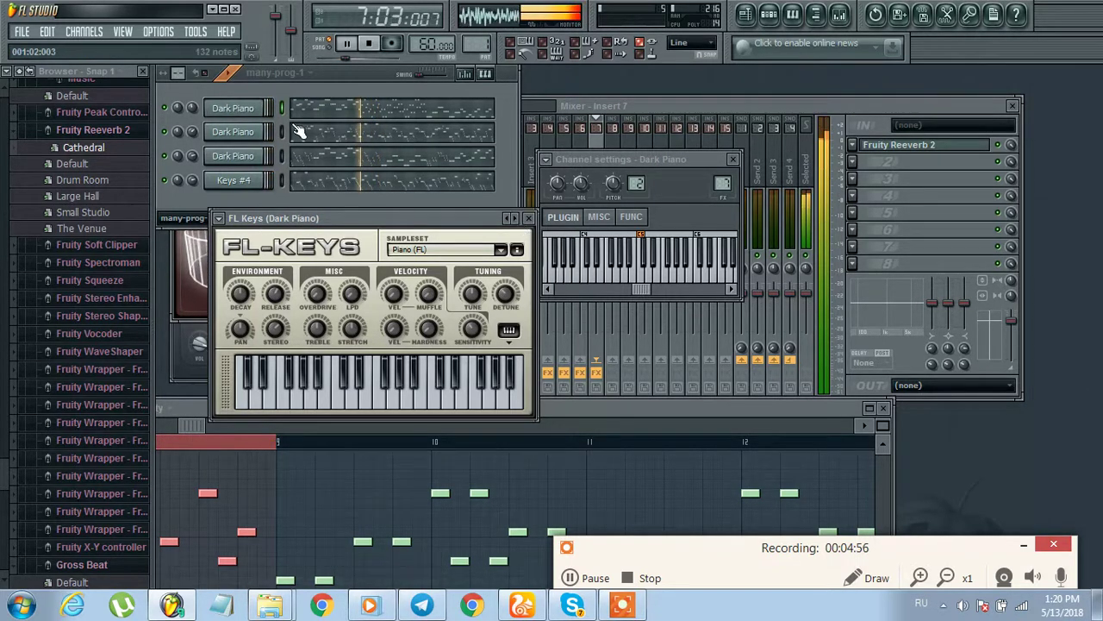
{"action": "left_click", "coordinate": [205, 197]}
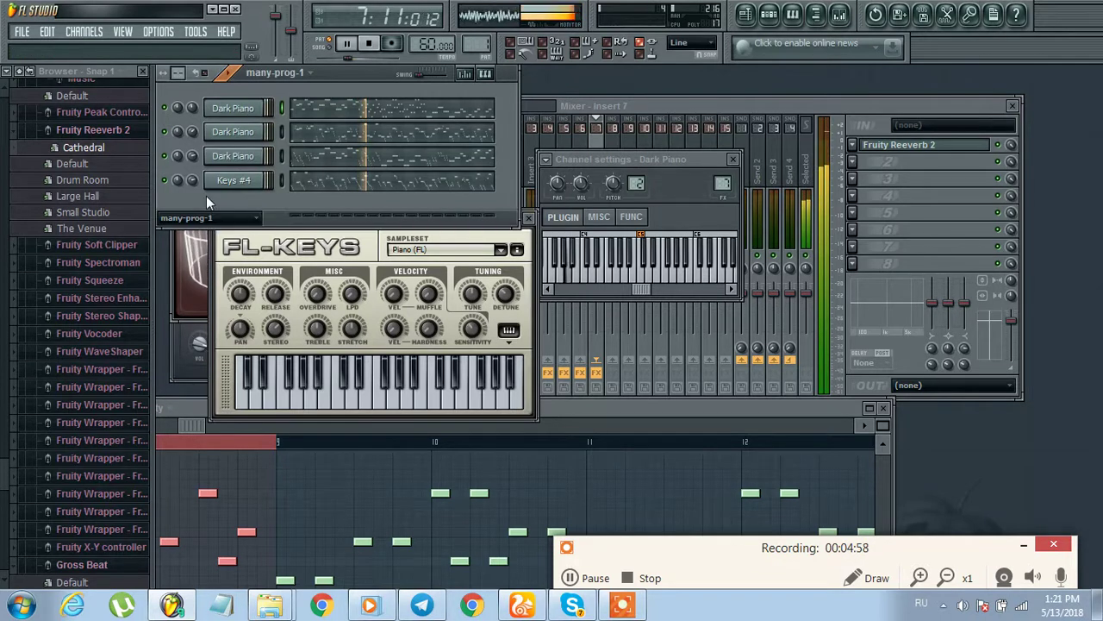